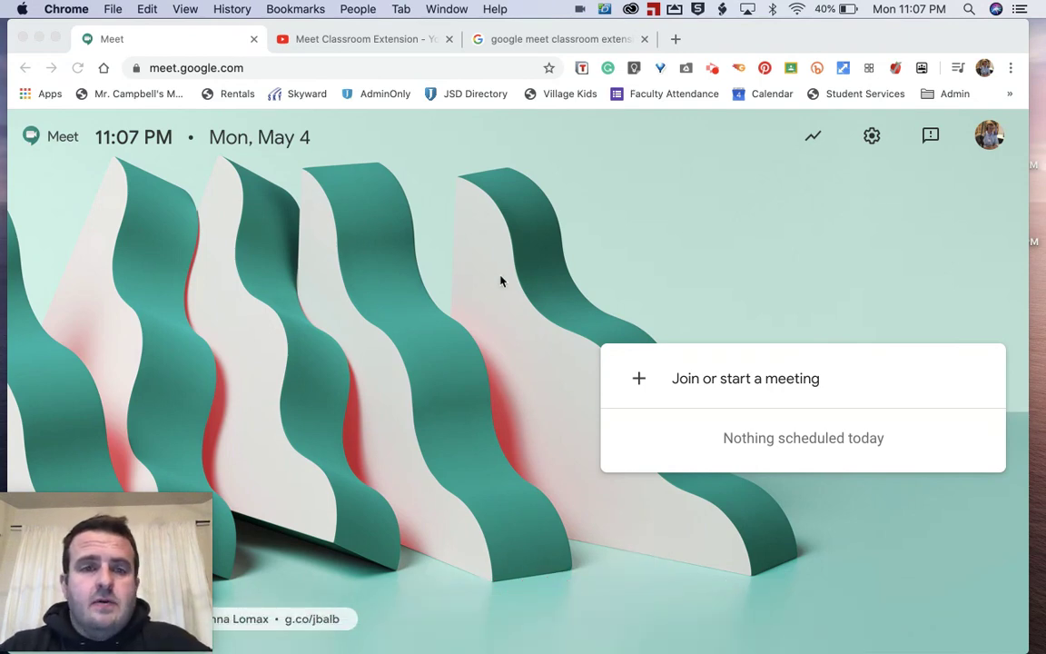
From the search results, open the Chrome Web Store listing for Google Meet Classroom Extension
click(512, 41)
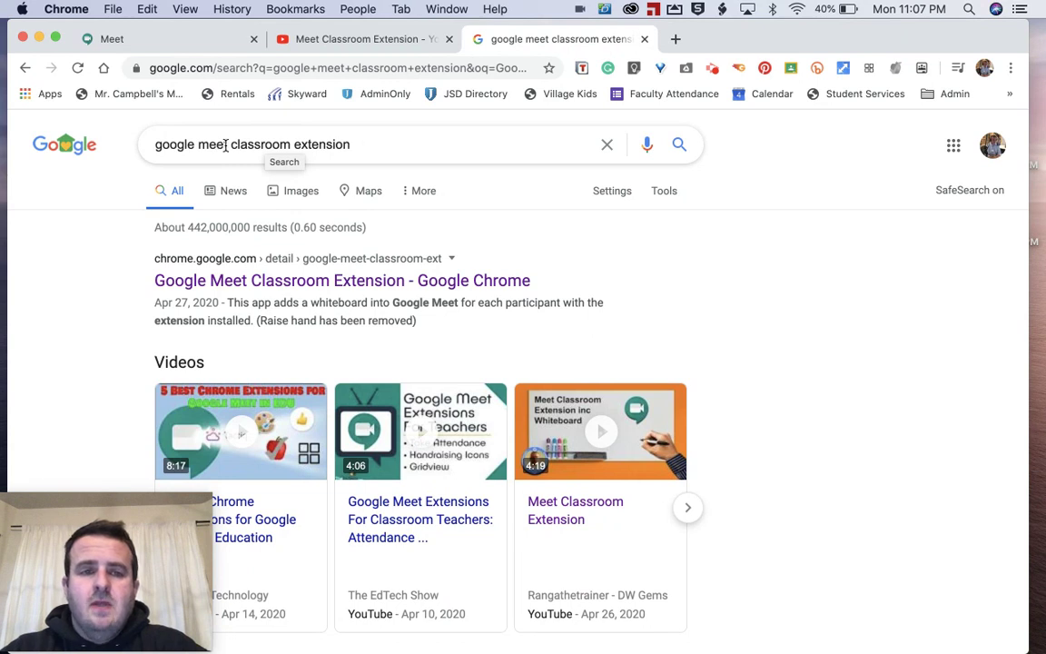
click(292, 281)
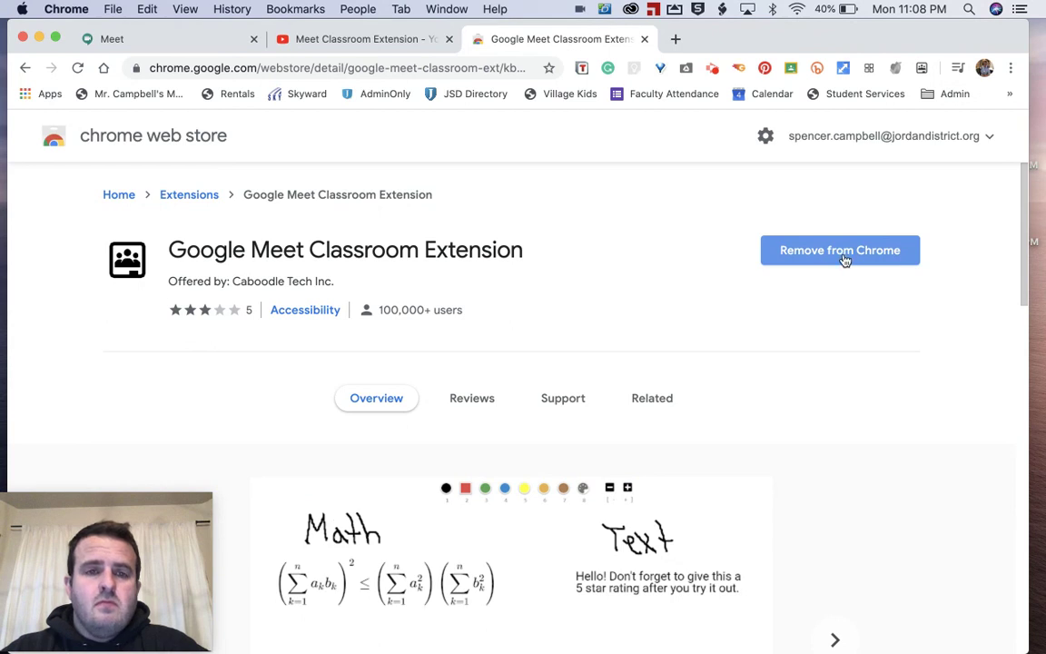
Start a new Google Meet meeting with the nickname 'meet'
click(204, 44)
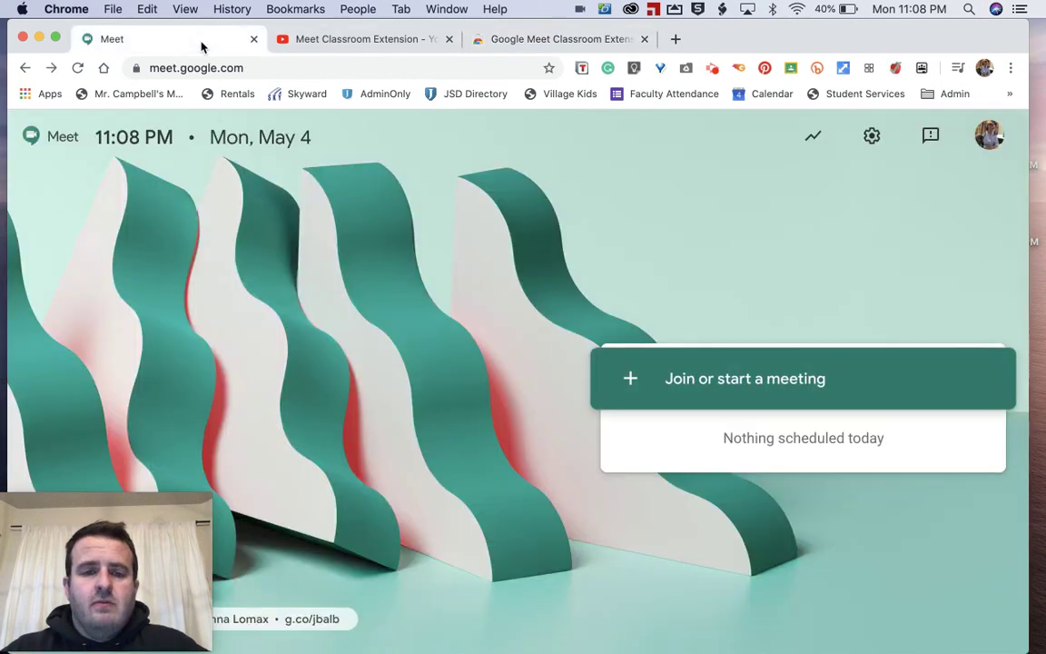
click(679, 390)
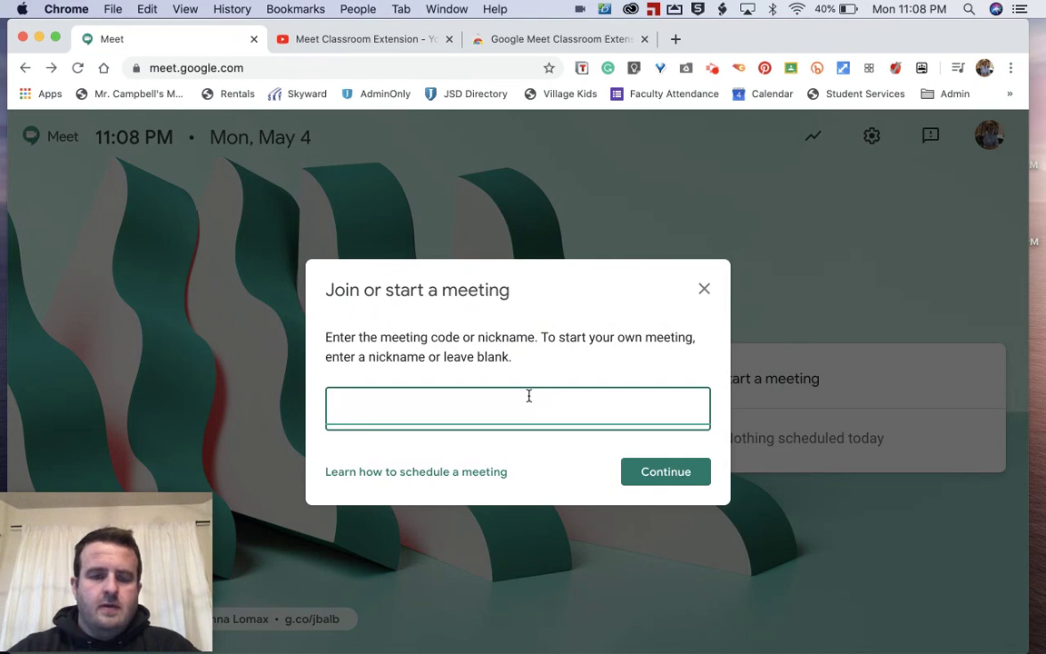
text(mee)
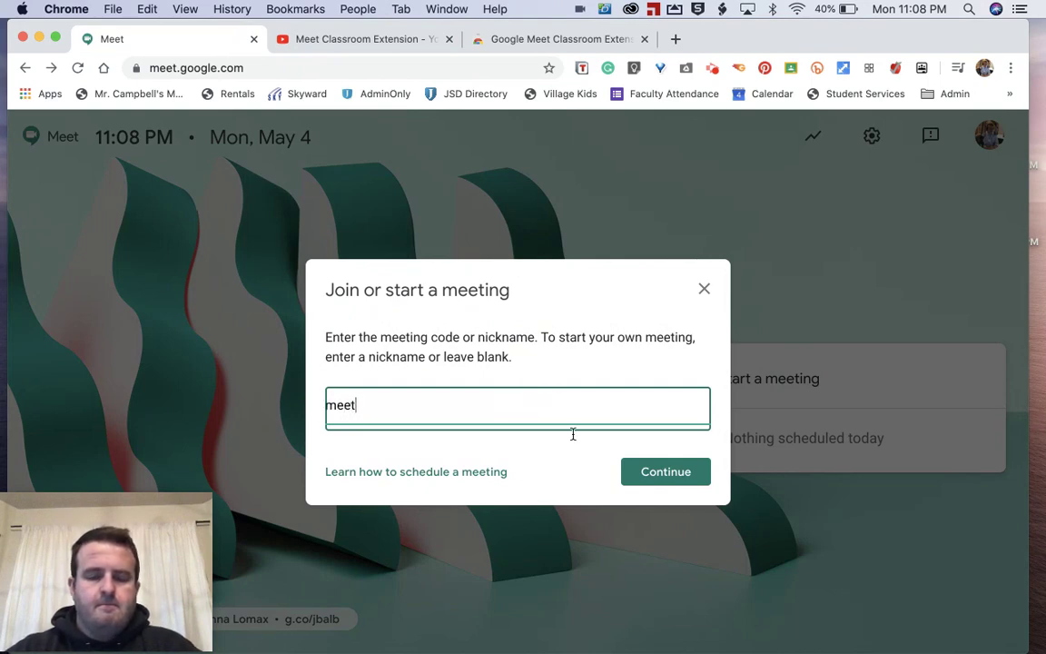
text(t)
click(640, 476)
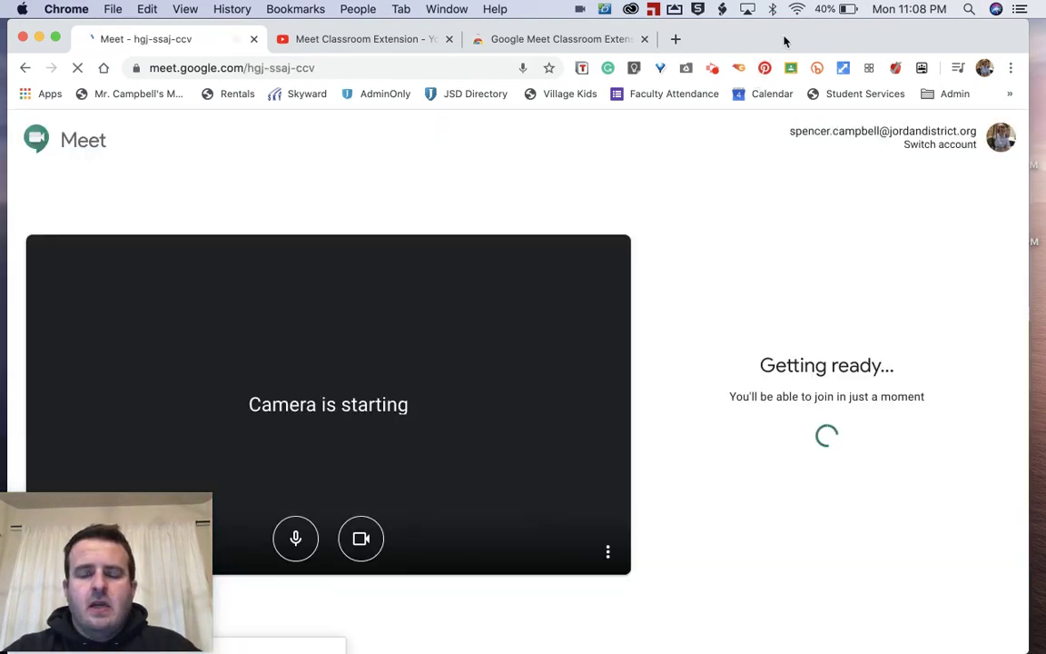
Join the call with the microphone muted and dismiss the Add others notice
drag(785, 41, 797, 41)
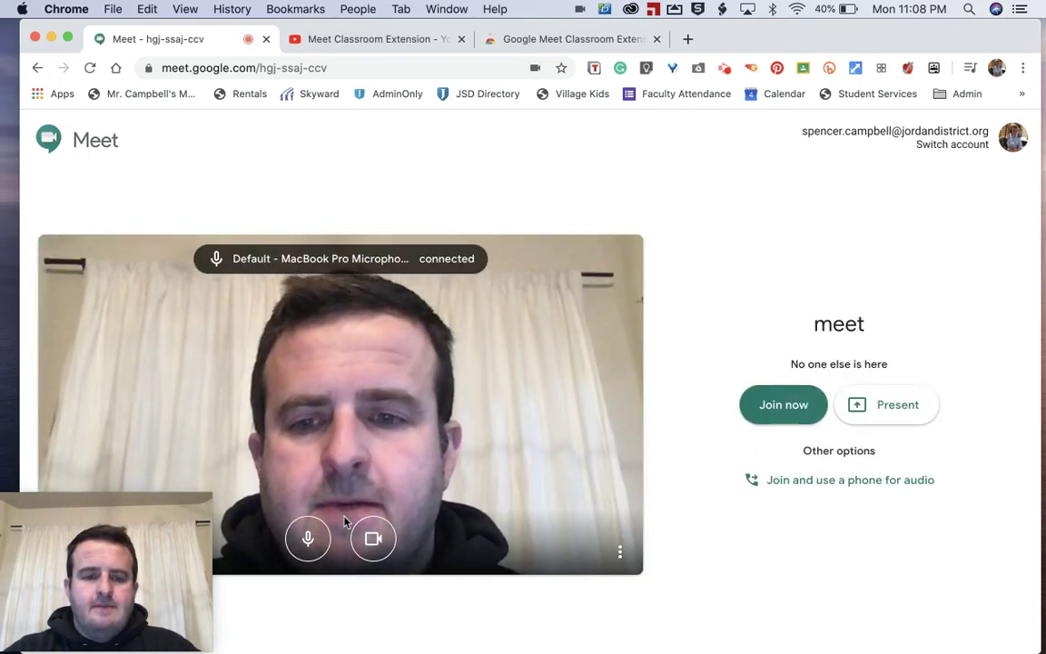
click(308, 539)
click(781, 407)
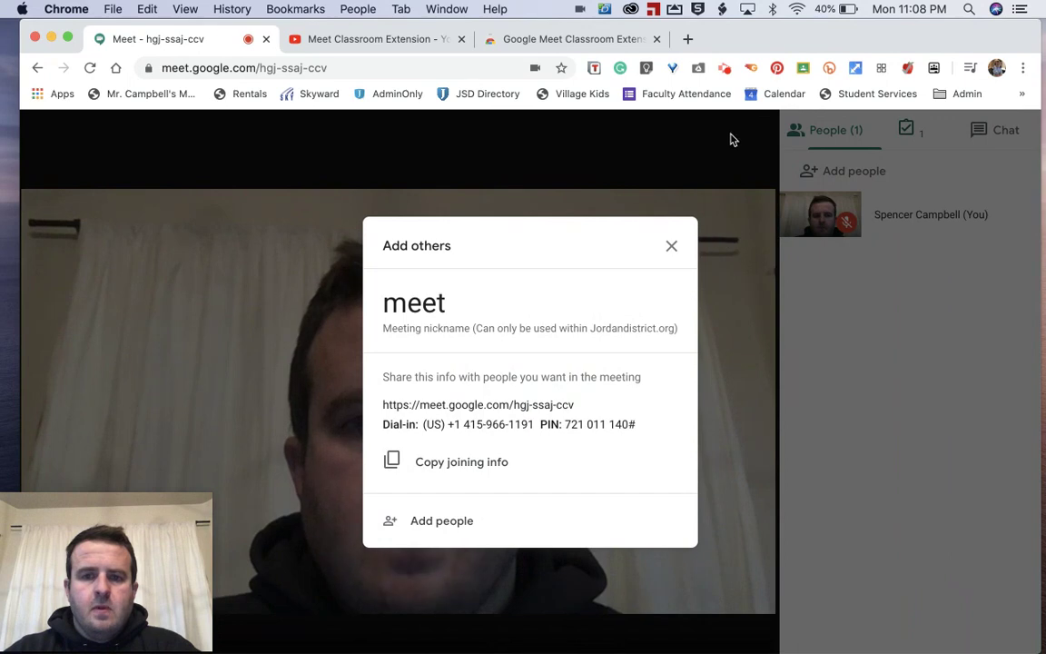
click(671, 246)
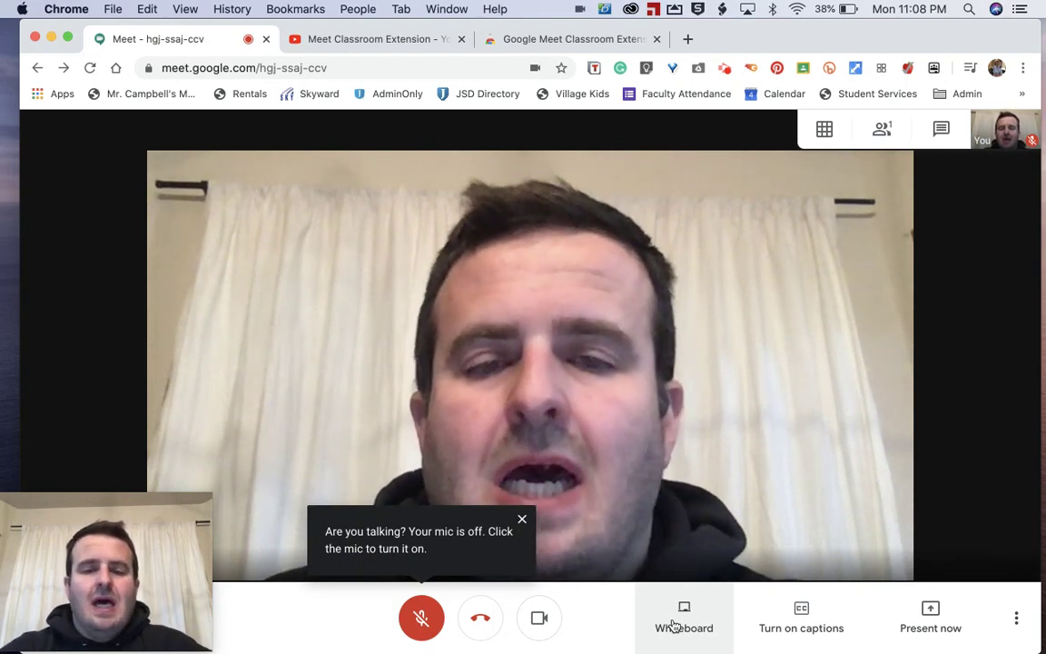
Dismiss the 'Are you talking?' reminder, then open and close the presentation options
click(522, 519)
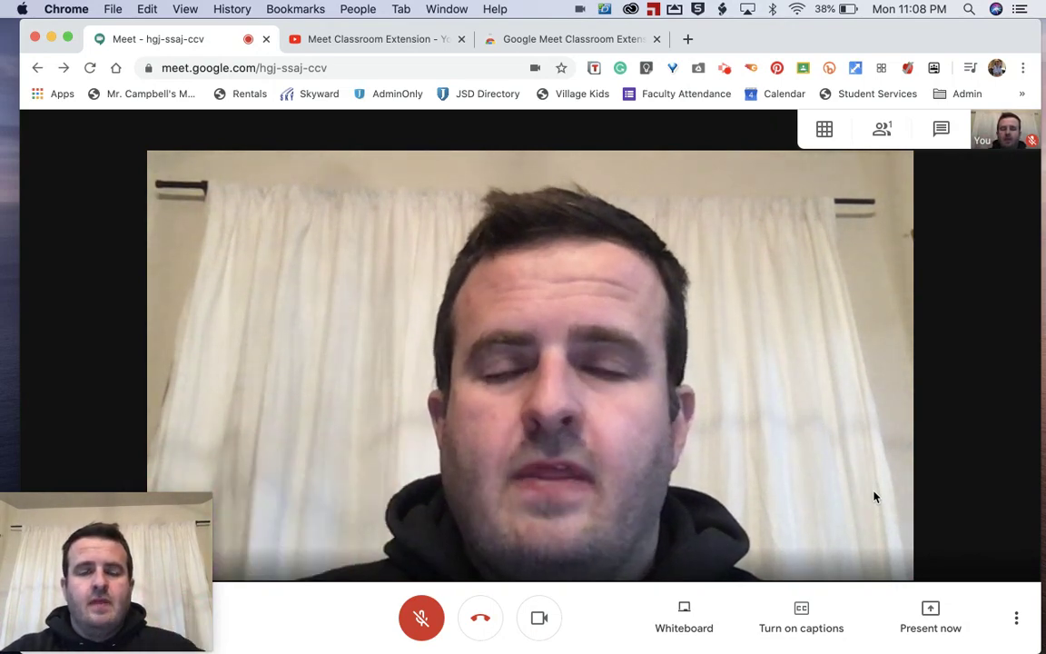
click(934, 617)
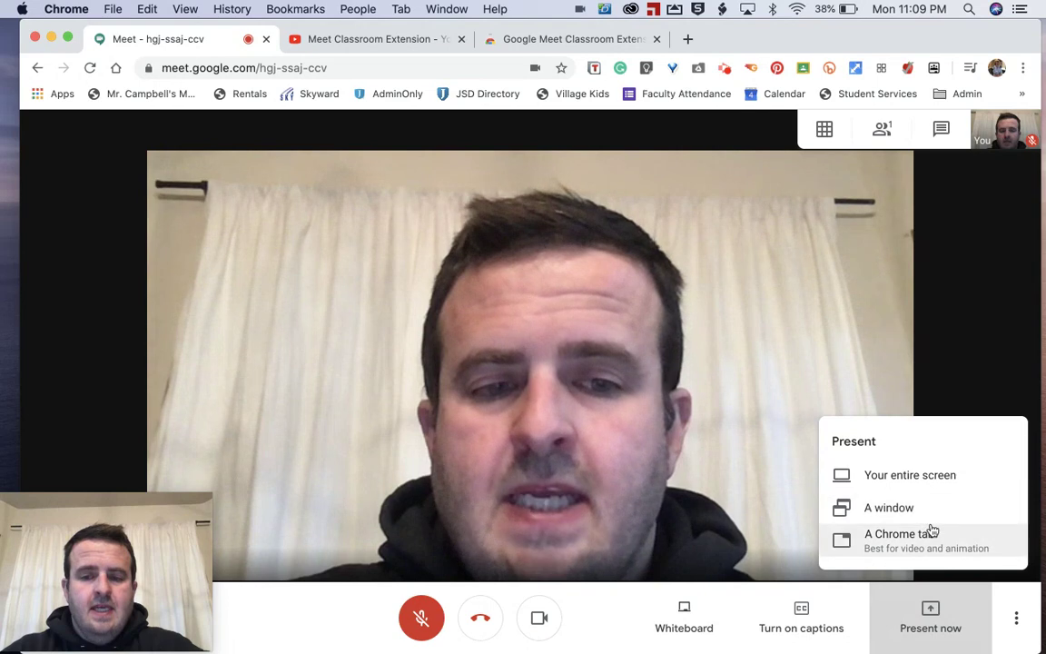
click(690, 621)
Open the whiteboard and set a thicker purple pen from the colour wheel
click(690, 620)
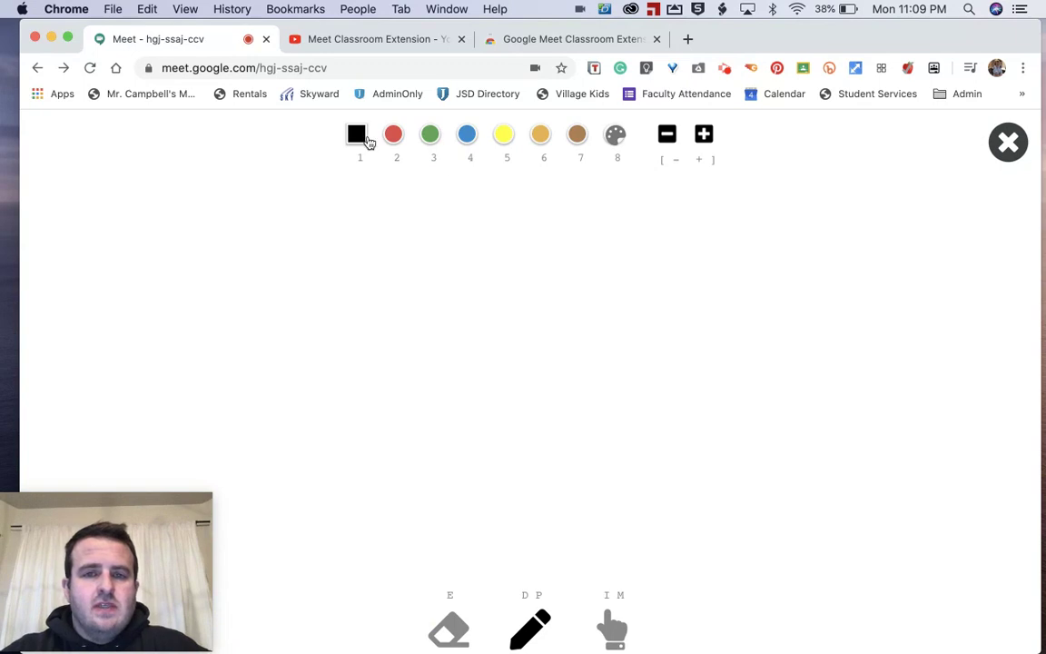
click(616, 136)
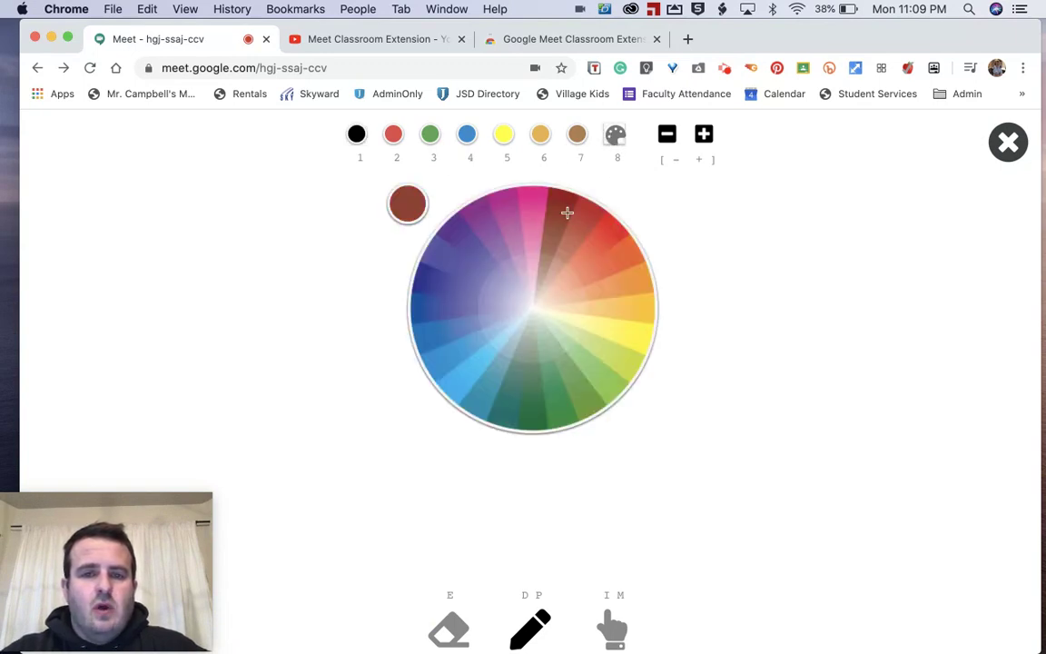
click(469, 242)
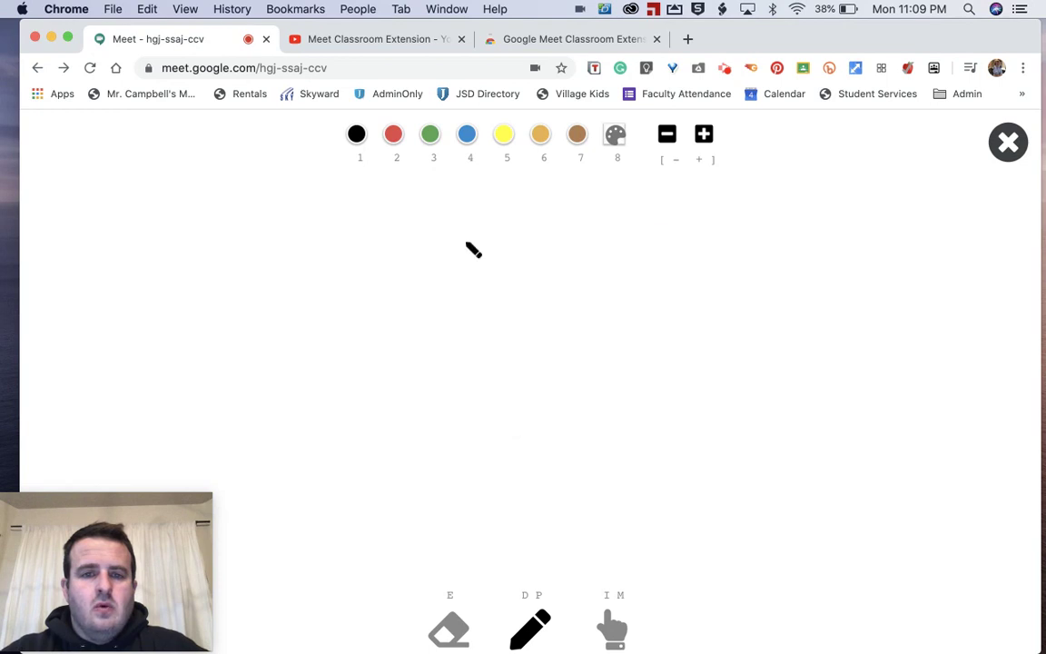
click(708, 141)
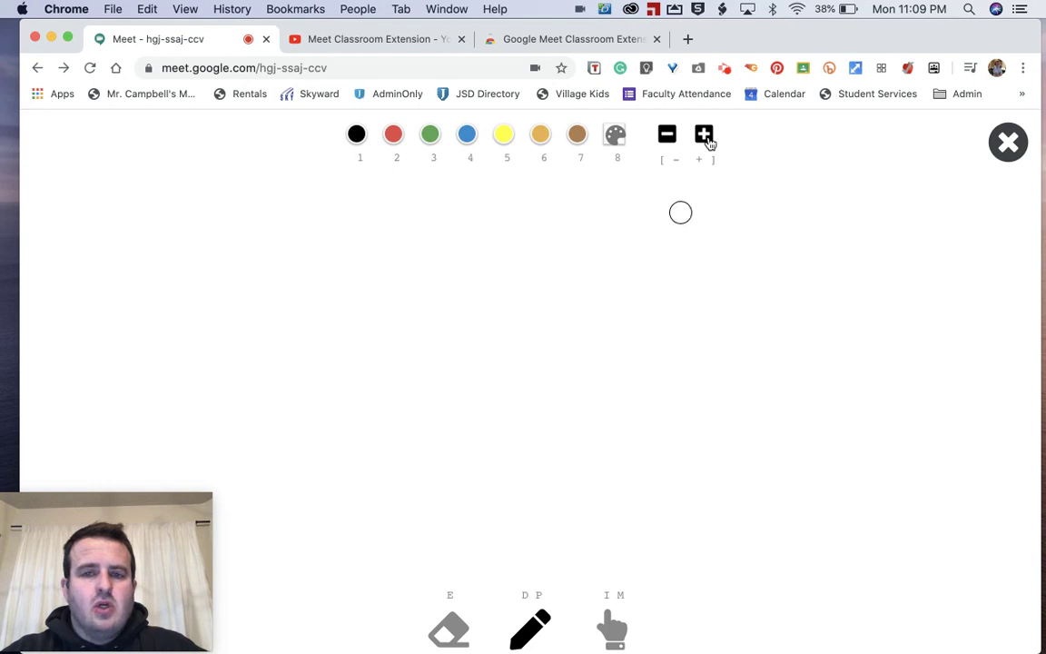
Handwrite 'Spen' on the board, then close and reopen the whiteboard
mouse_move(498, 228)
mouse_down()
mouse_move(486, 232)
mouse_move(446, 364)
mouse_move(558, 311)
mouse_move(580, 419)
mouse_move(590, 291)
mouse_move(577, 367)
mouse_move(657, 326)
mouse_move(645, 320)
mouse_move(724, 397)
mouse_up()
mouse_move(742, 275)
mouse_down()
mouse_move(743, 367)
mouse_move(809, 391)
mouse_up()
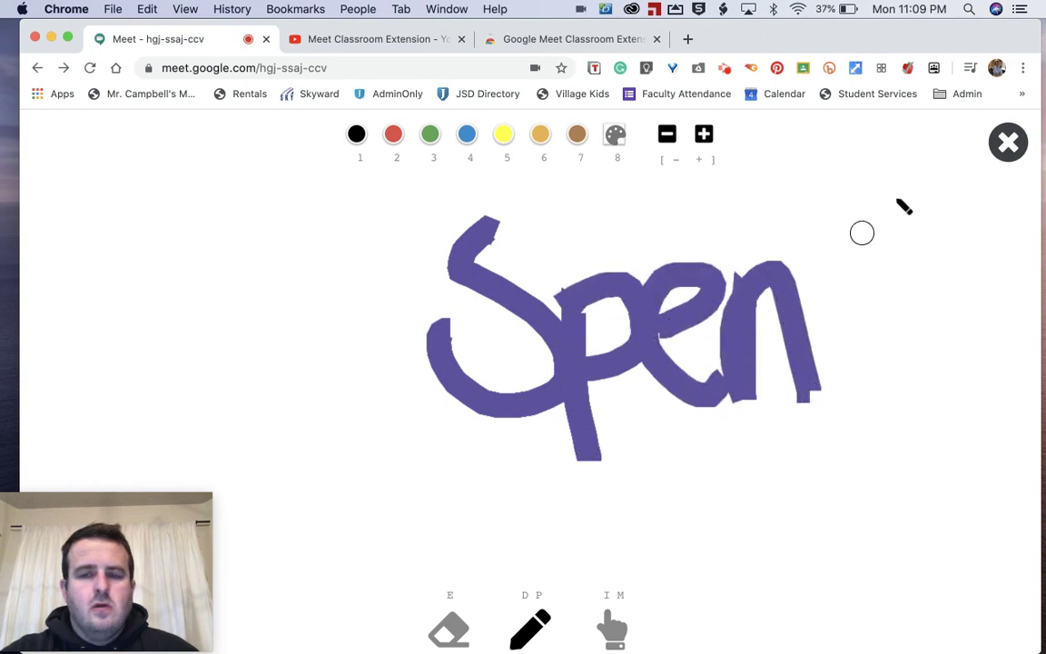
click(1008, 143)
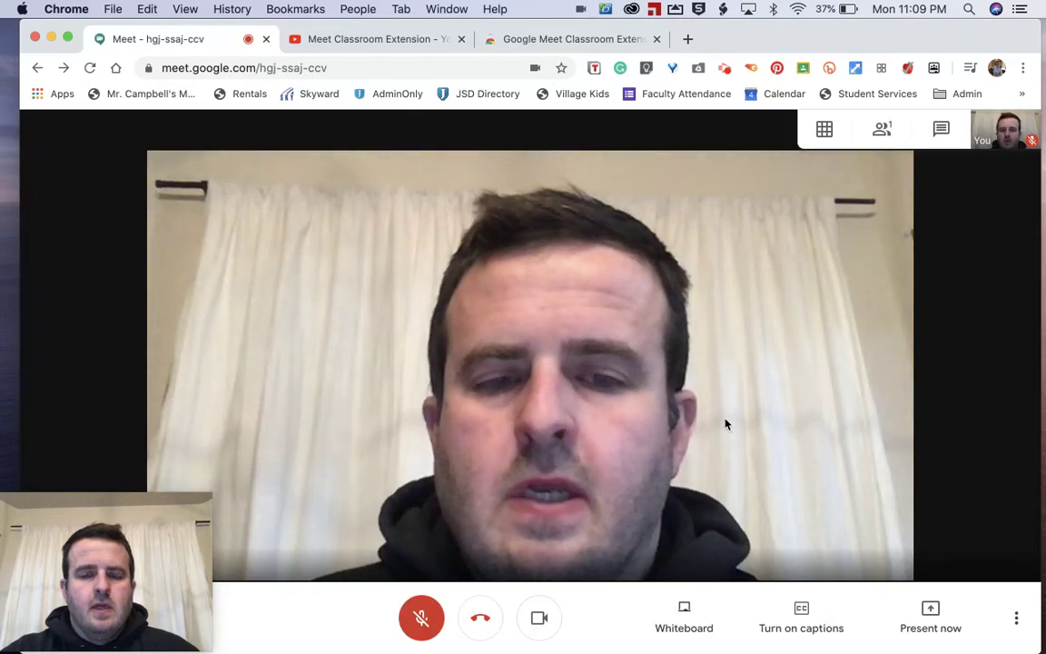
click(684, 617)
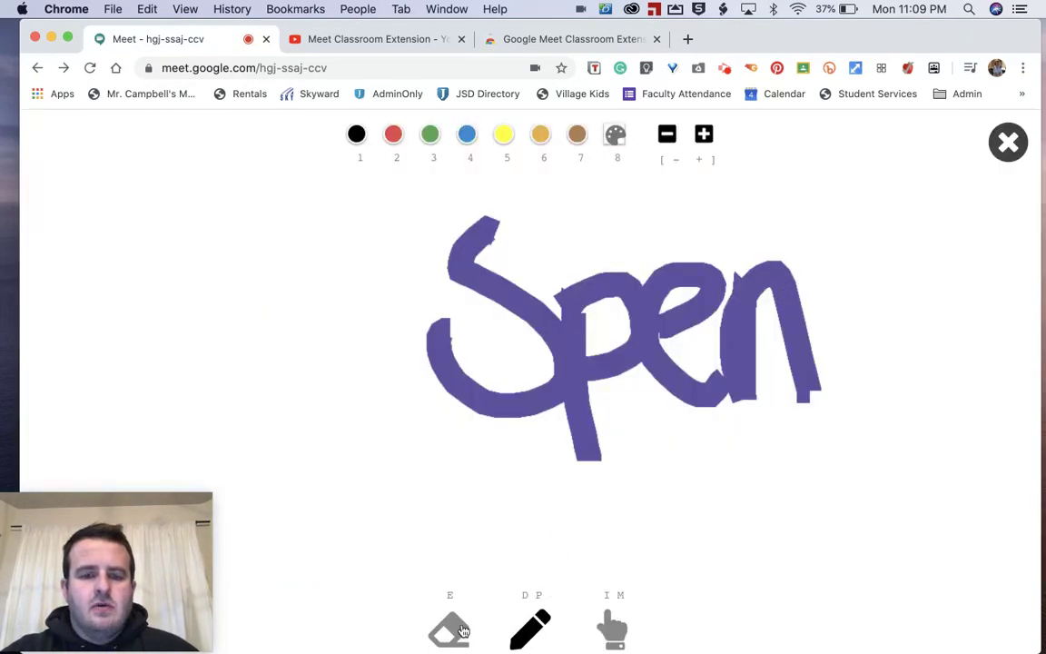
Erase parts of 'Spen' with an enlarged eraser, then clear the whole board
click(452, 627)
mouse_move(491, 227)
mouse_down()
mouse_move(421, 297)
mouse_move(402, 395)
mouse_move(438, 397)
mouse_move(533, 265)
mouse_up()
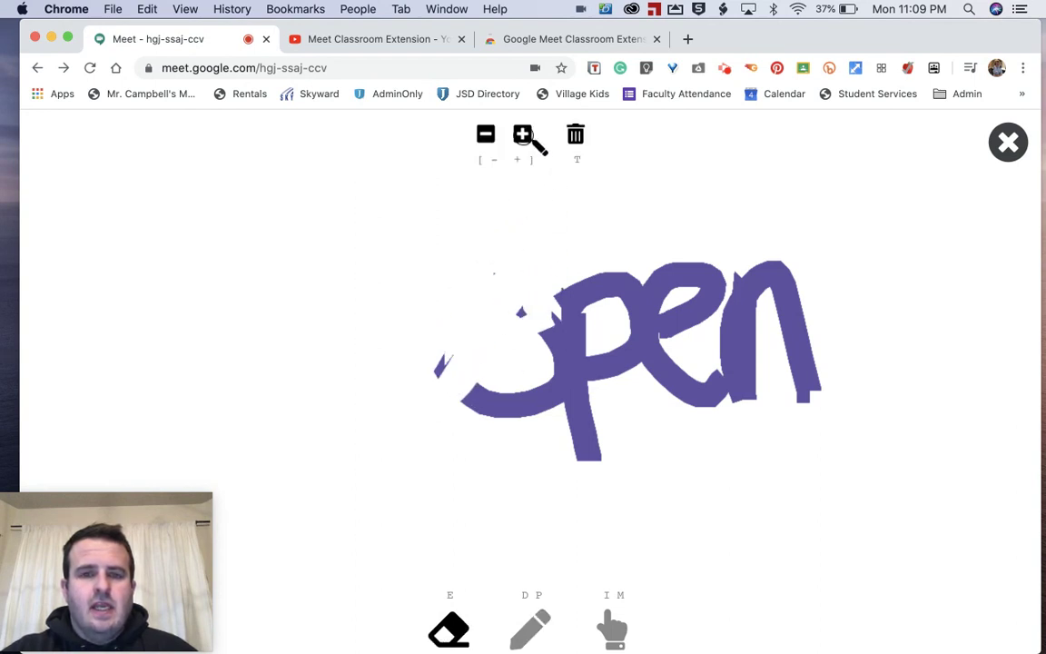
click(524, 136)
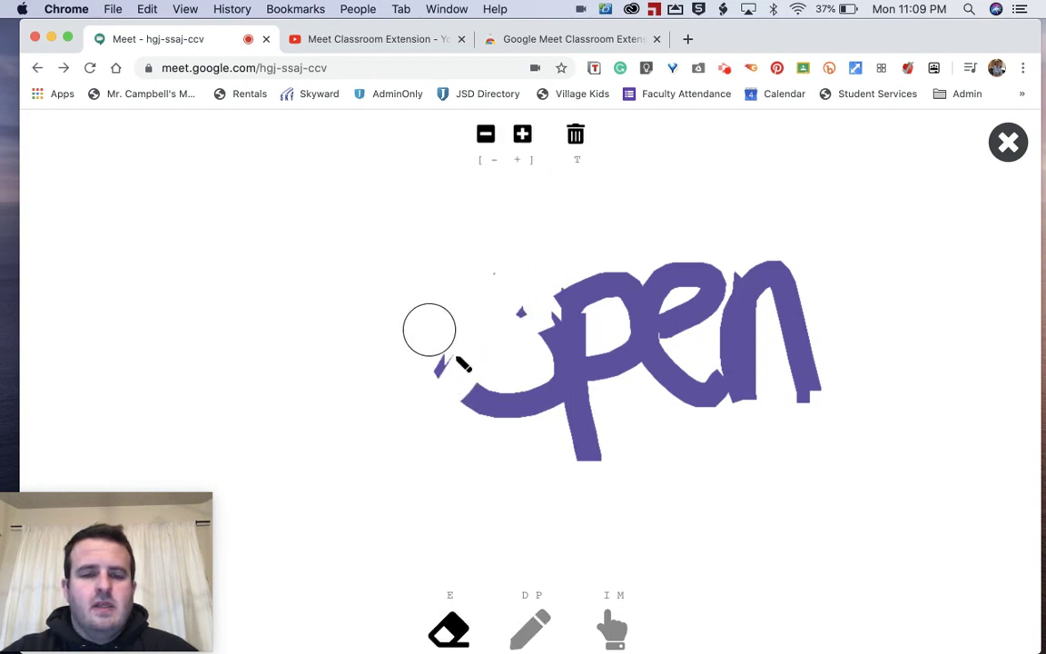
mouse_move(460, 362)
mouse_down()
mouse_move(576, 306)
mouse_move(623, 422)
mouse_move(618, 380)
mouse_up()
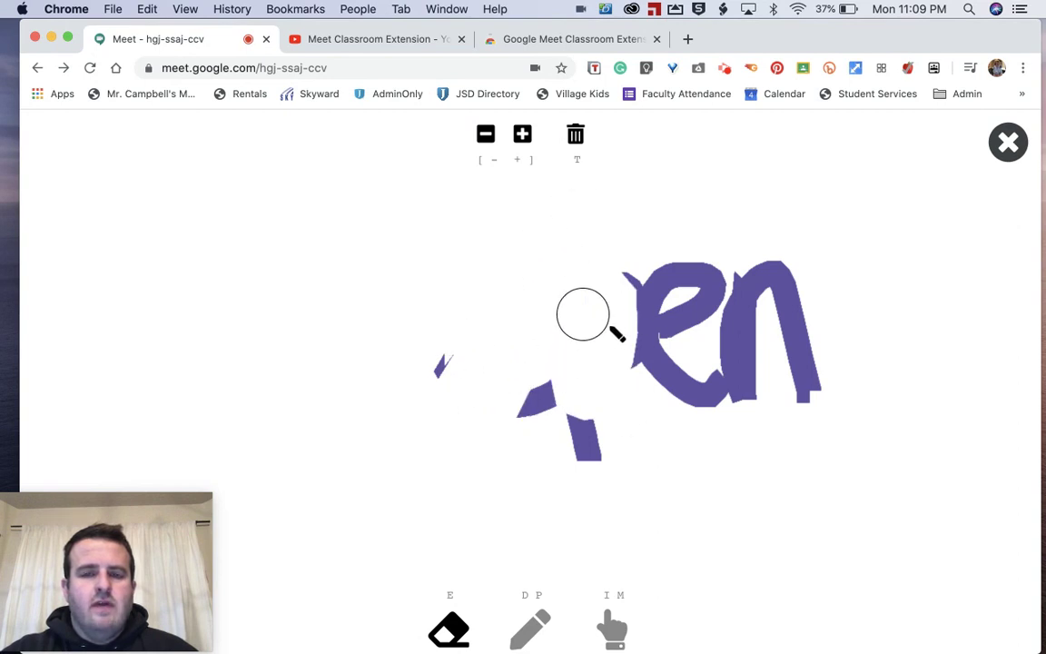
click(581, 144)
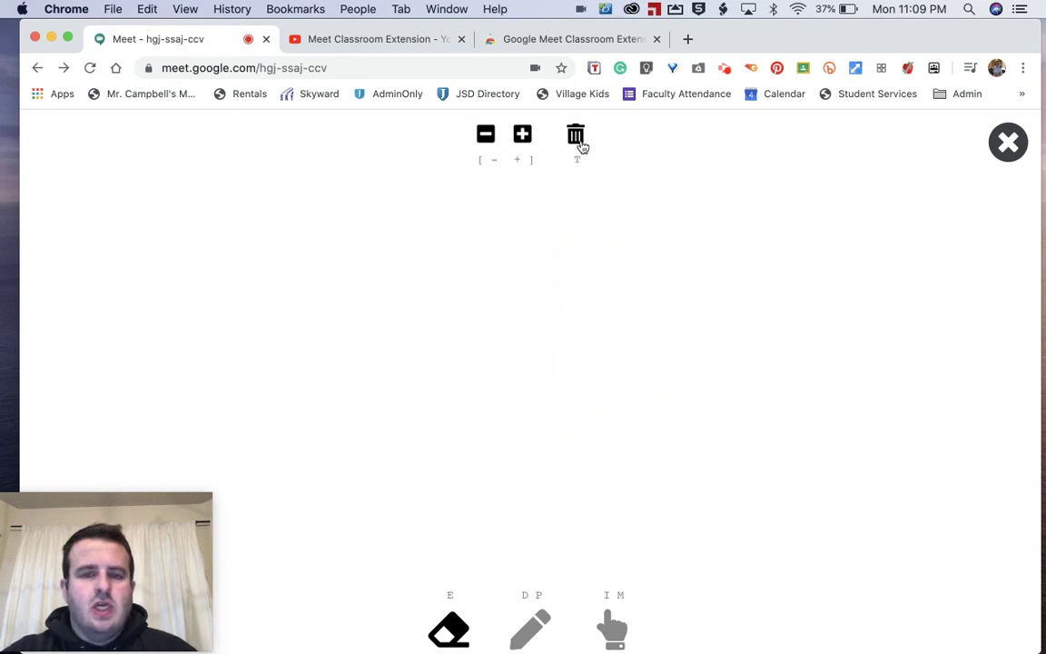
Toggle between pen and eraser, then select the text and equation tool
click(533, 627)
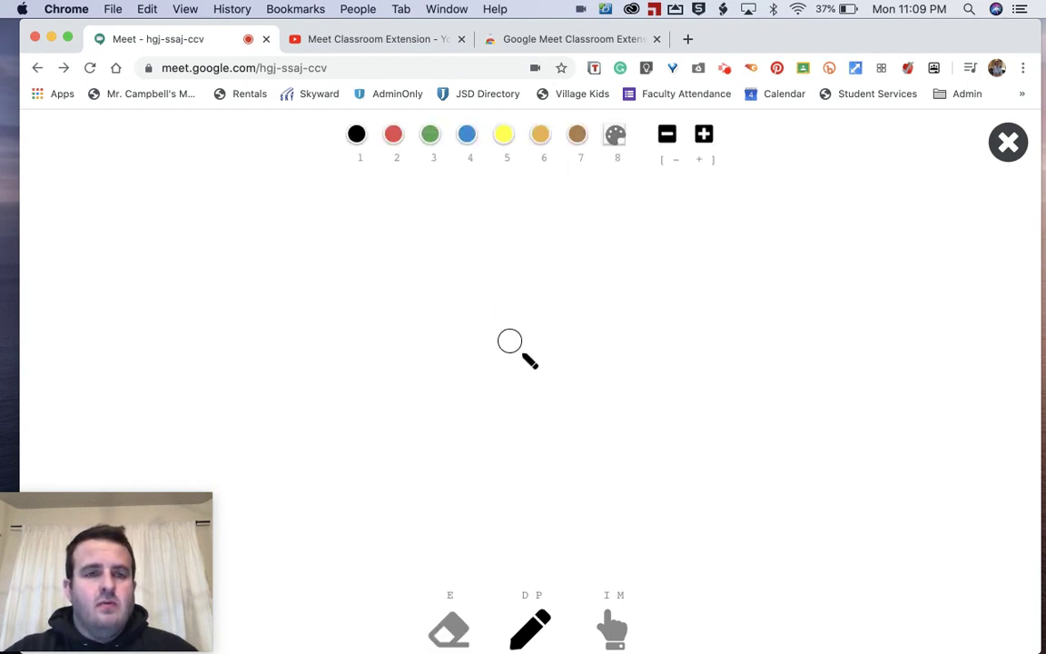
click(448, 630)
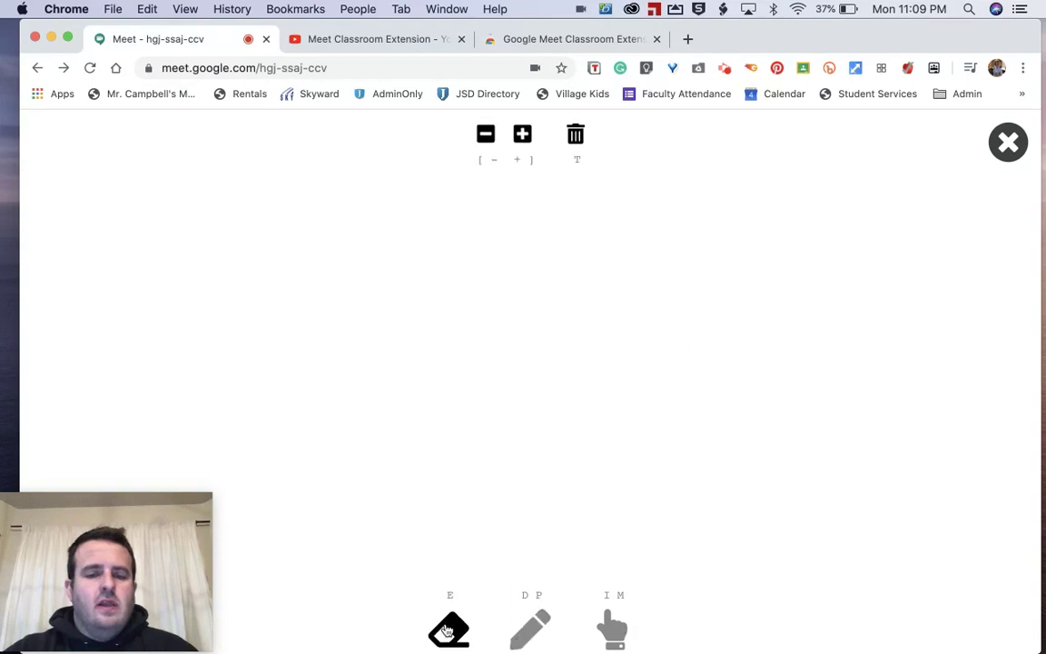
click(535, 628)
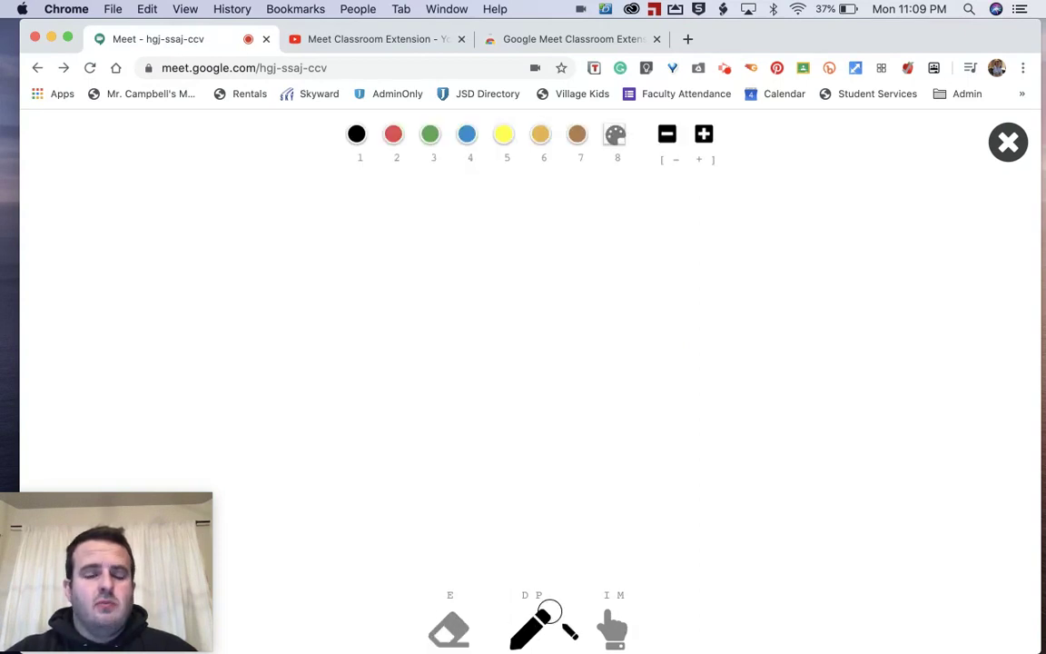
click(610, 629)
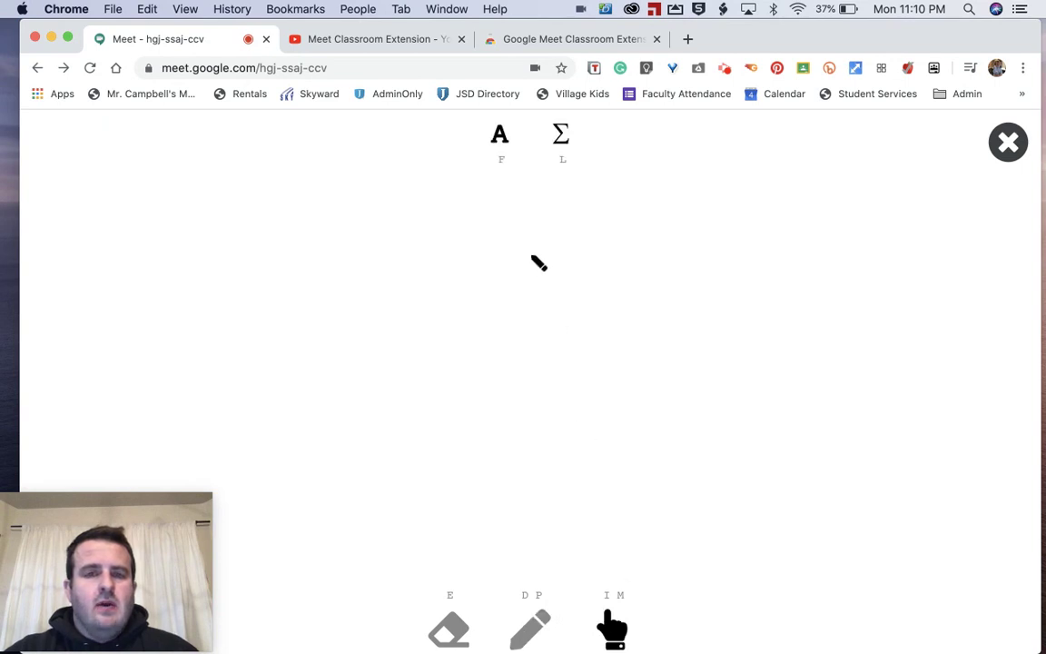
Add the text 'This is a message' and move it to the board's top-right
click(501, 141)
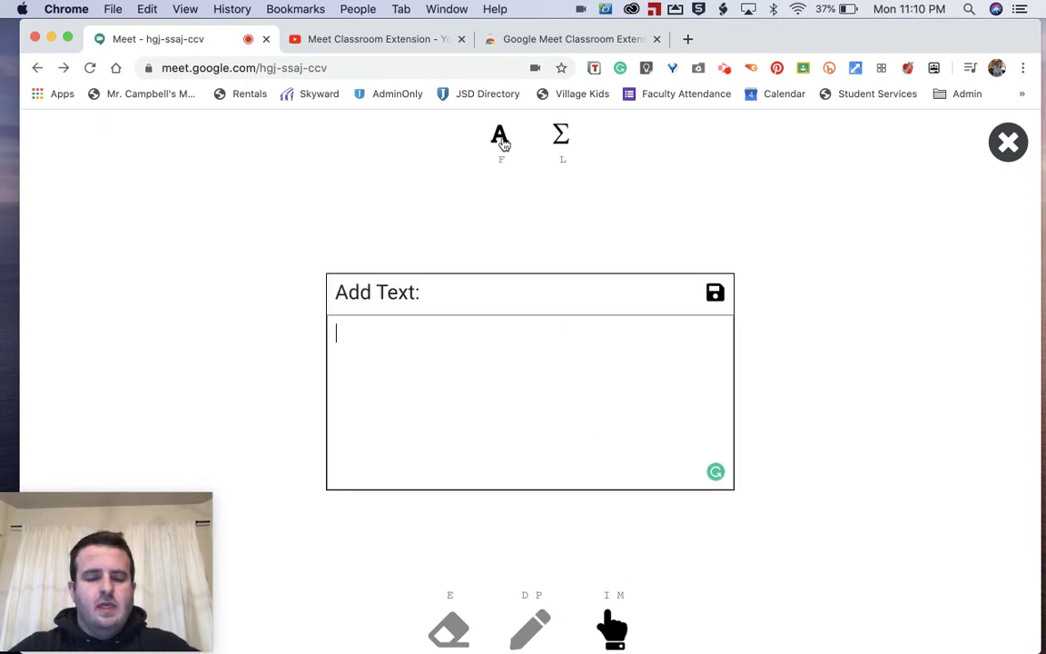
text(This is a message)
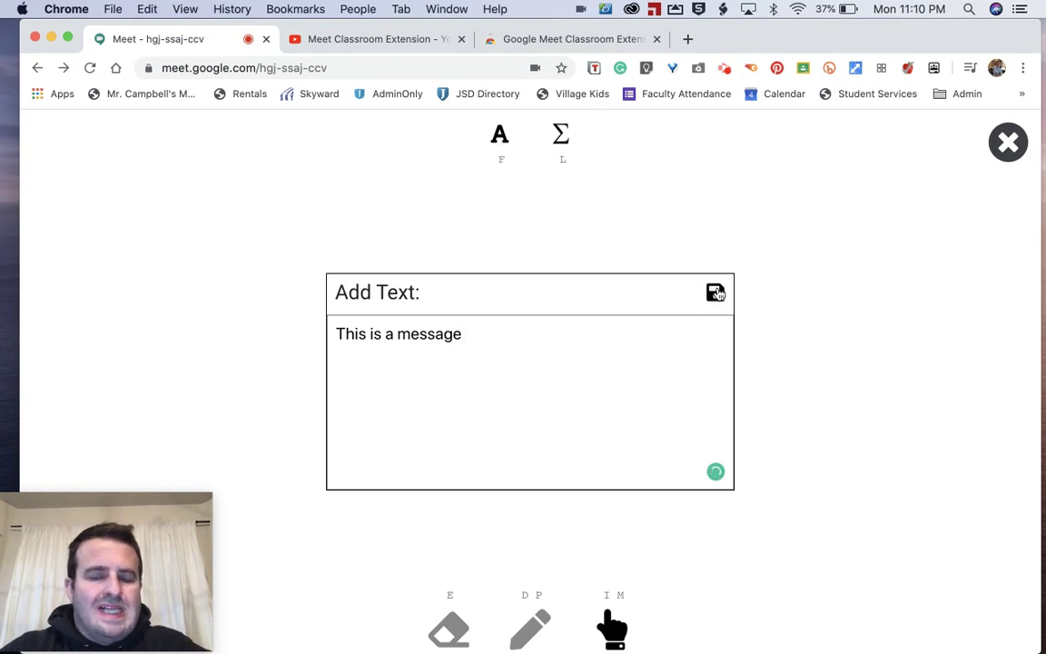
click(715, 294)
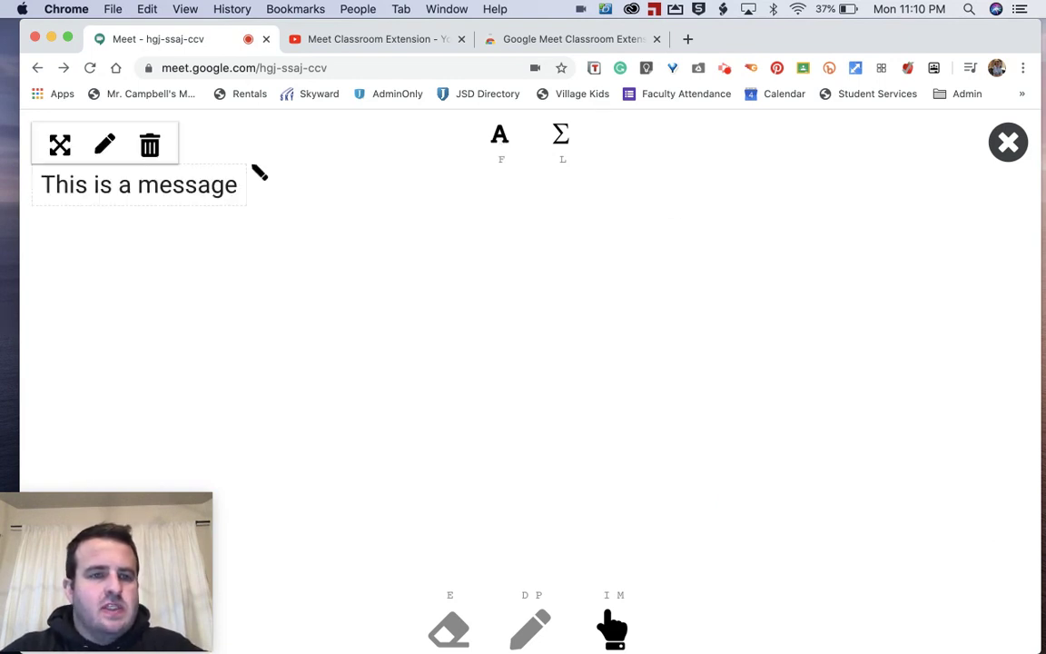
drag(51, 147, 745, 148)
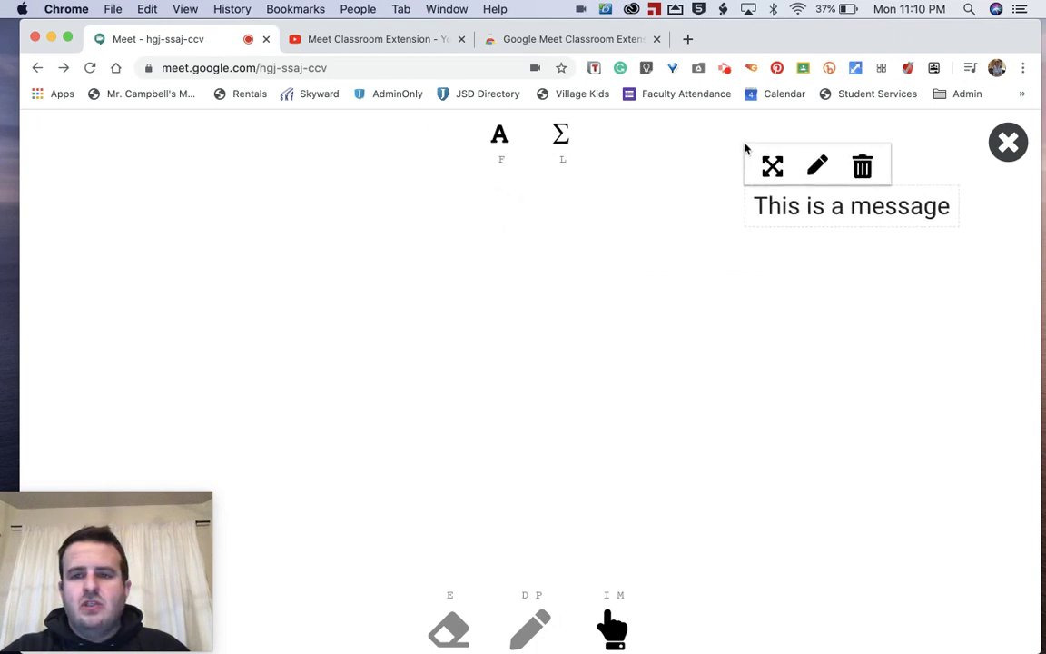
Re-edit the message text, reposition it to the top-left, and save it again
click(820, 167)
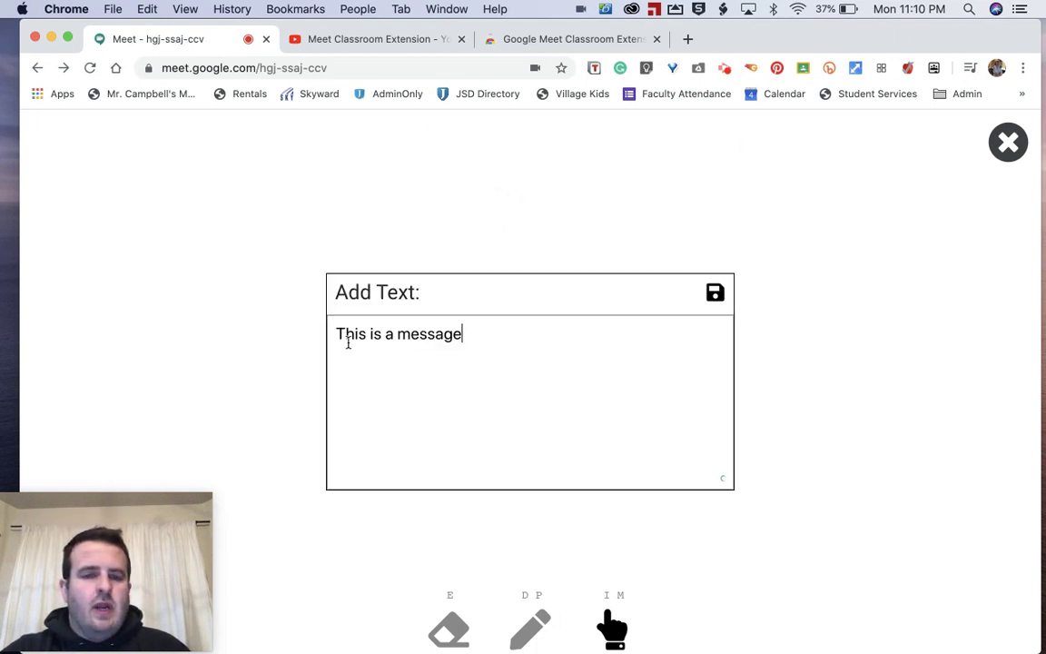
click(717, 294)
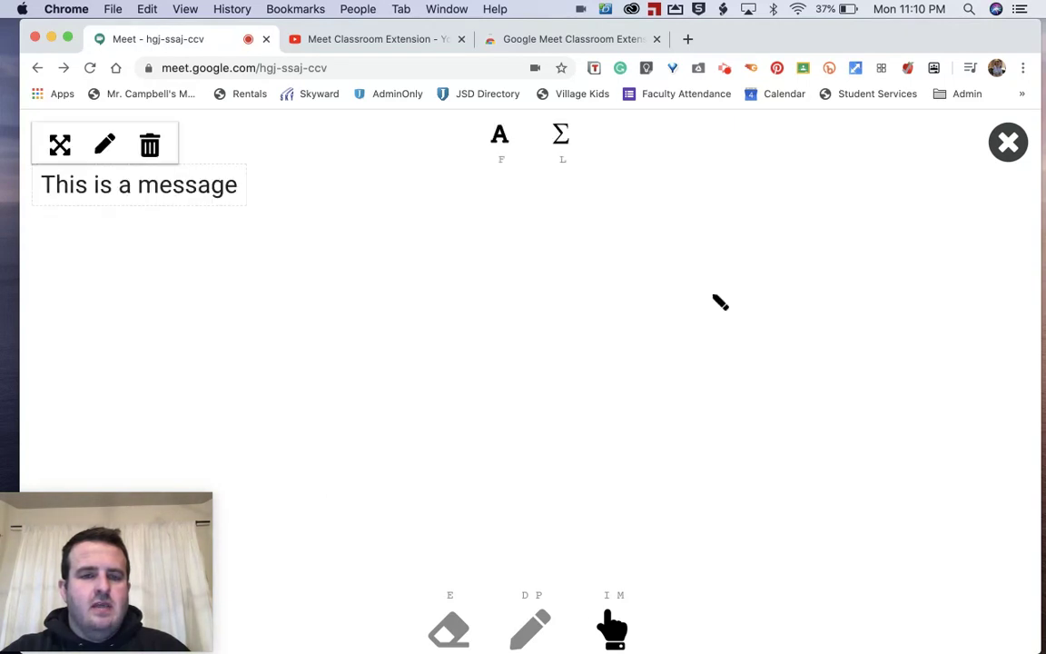
mouse_move(59, 146)
mouse_down()
mouse_move(383, 241)
mouse_move(147, 163)
mouse_move(185, 198)
mouse_move(147, 174)
mouse_up()
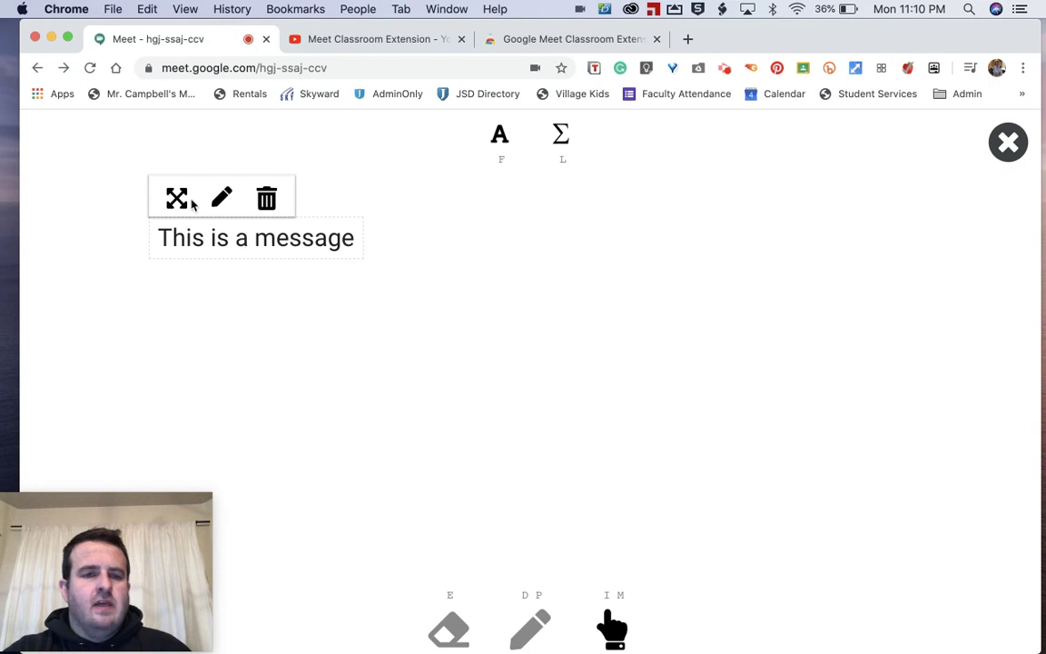
click(222, 198)
key(super+a)
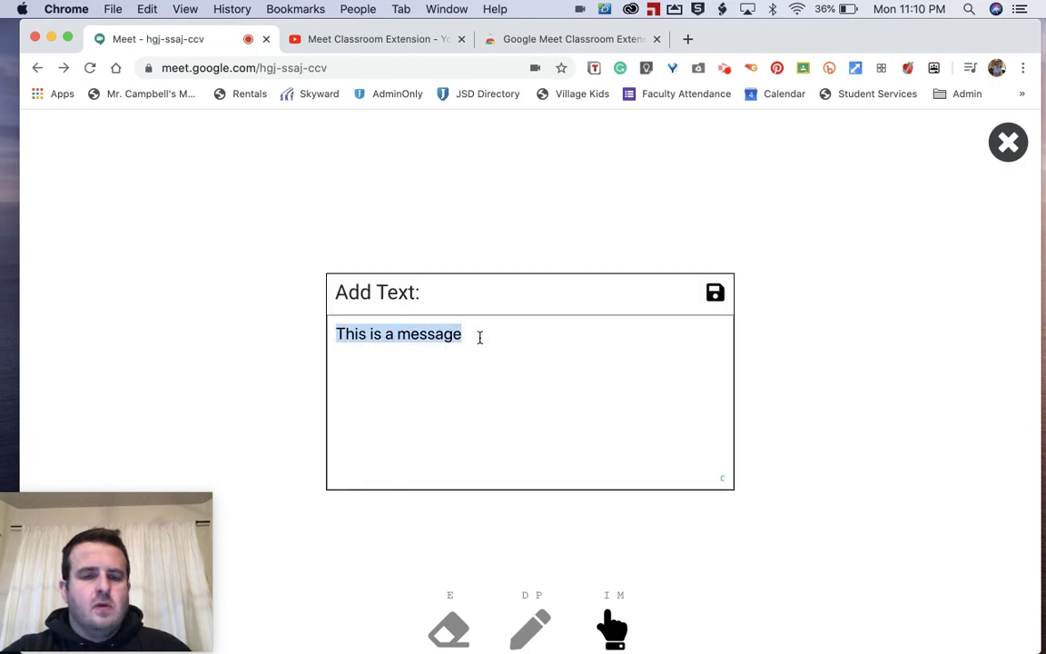
click(716, 293)
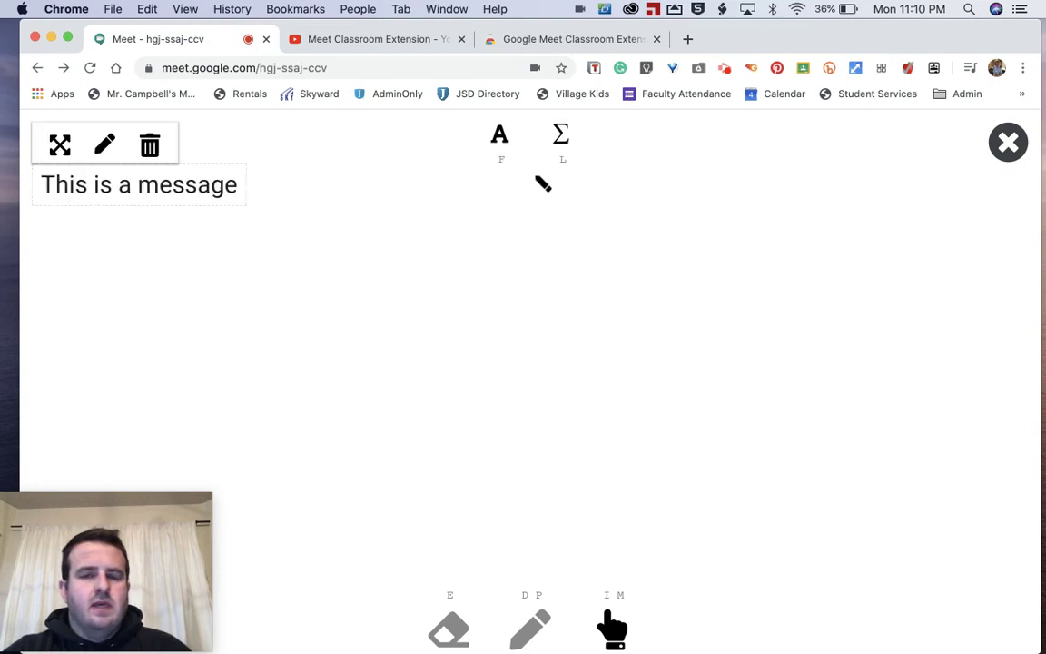
click(562, 138)
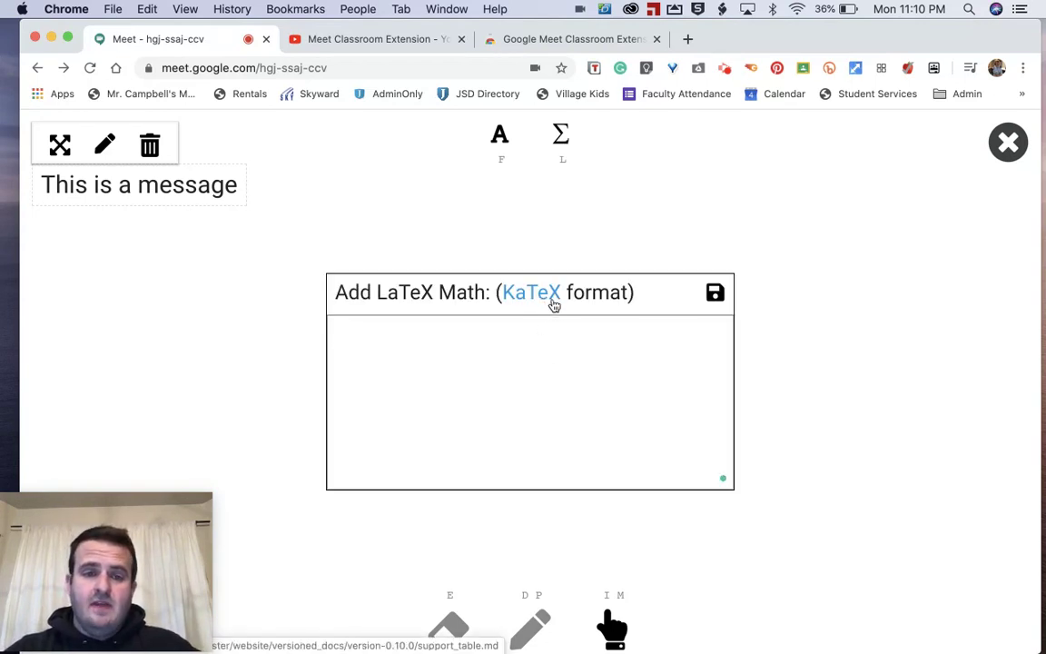
Click into the LaTeX math entry and open KaTeX's support table on GitHub
click(389, 358)
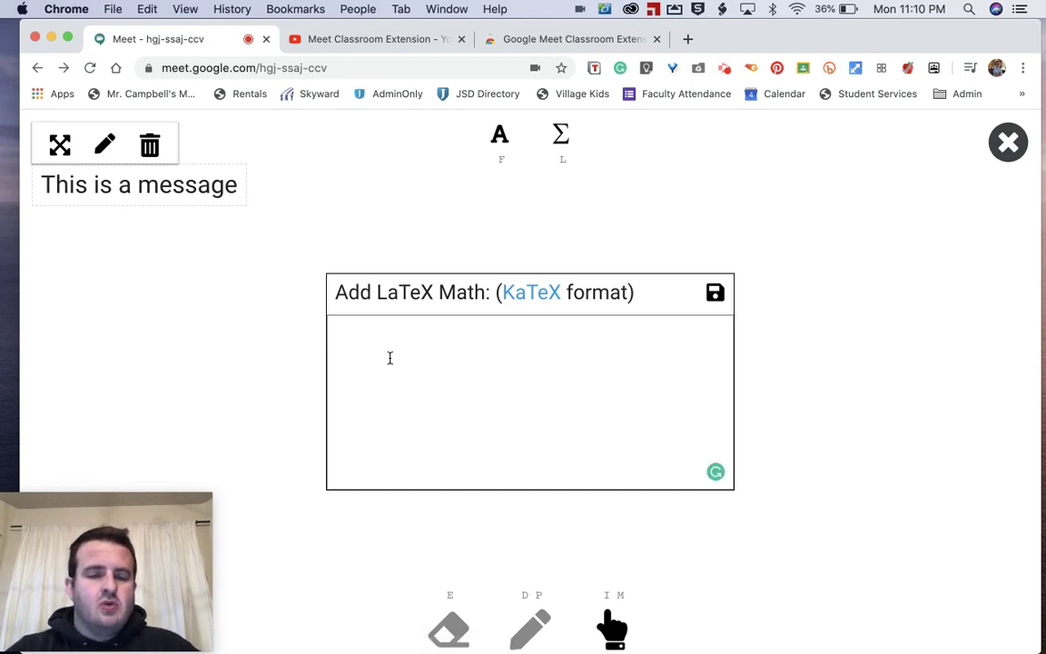
click(539, 293)
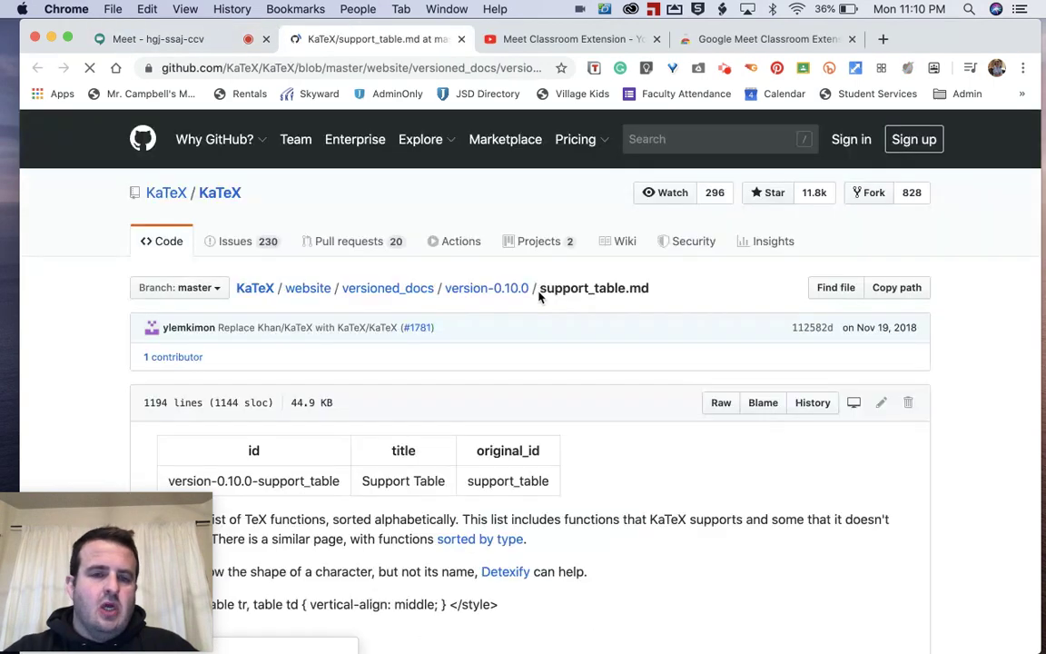
Scroll through the KaTeX Symbols table on GitHub, then close that tab
scroll(639, 471, down, 10)
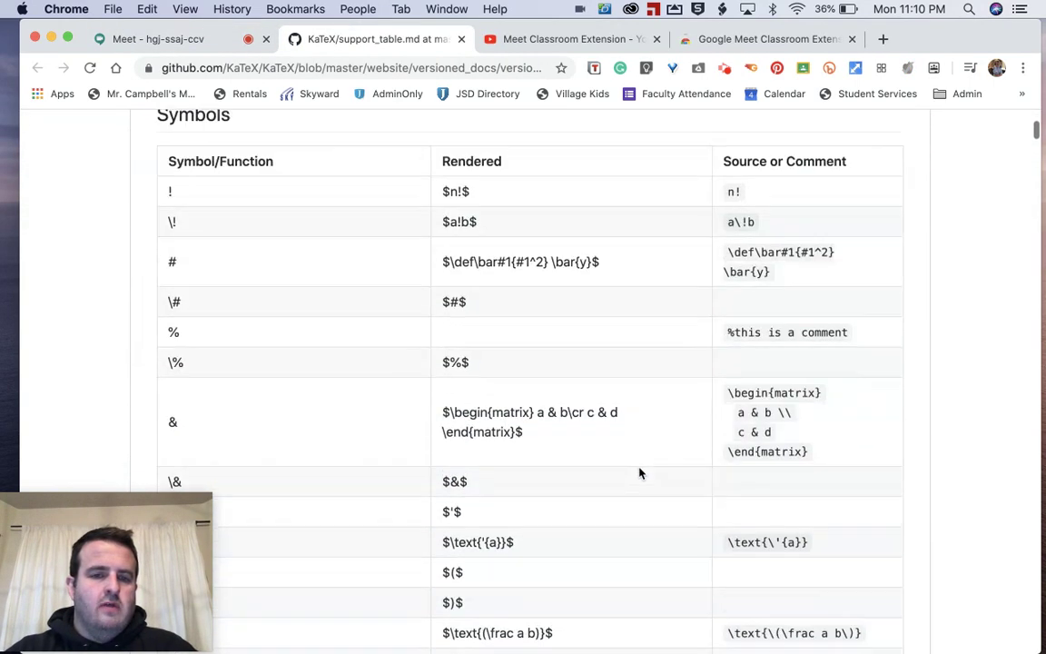
scroll(639, 471, down, 9)
scroll(639, 471, down, 10)
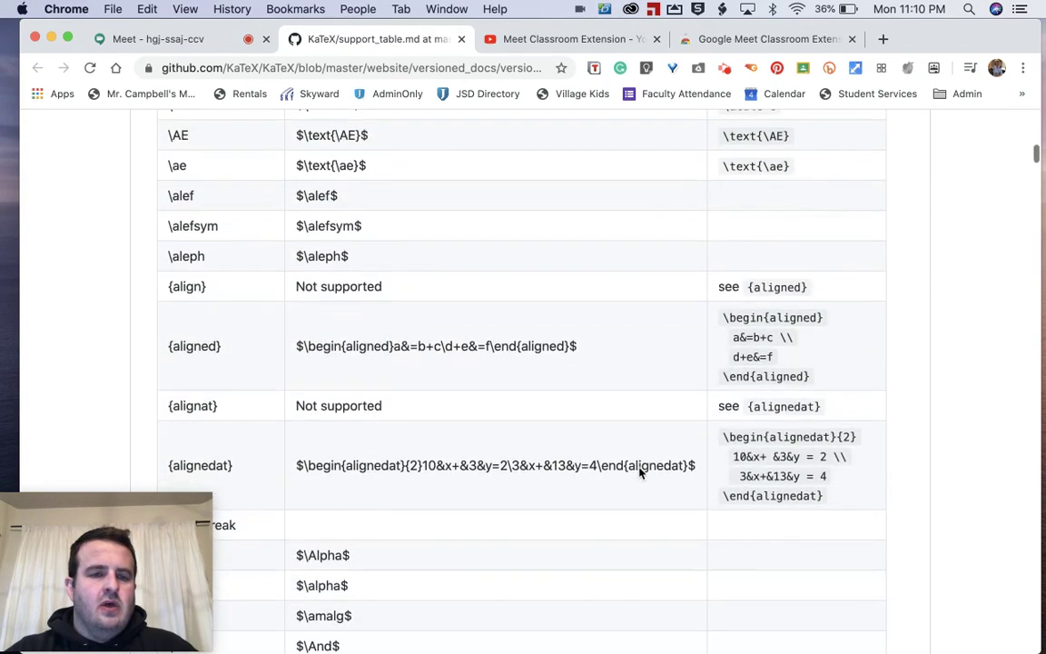
scroll(639, 471, up, 20)
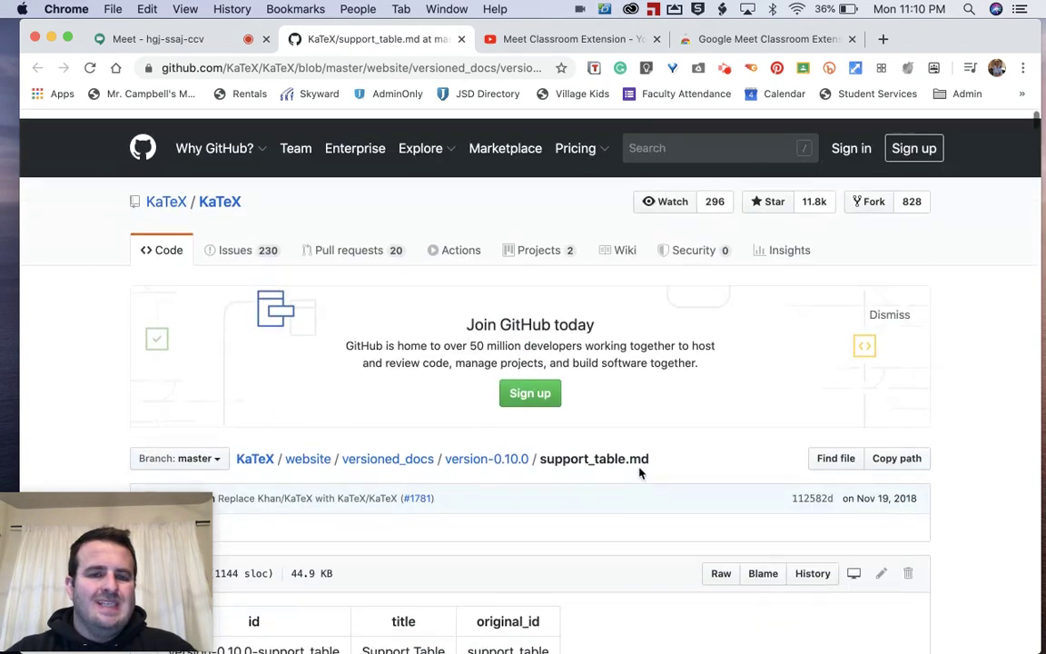
click(462, 40)
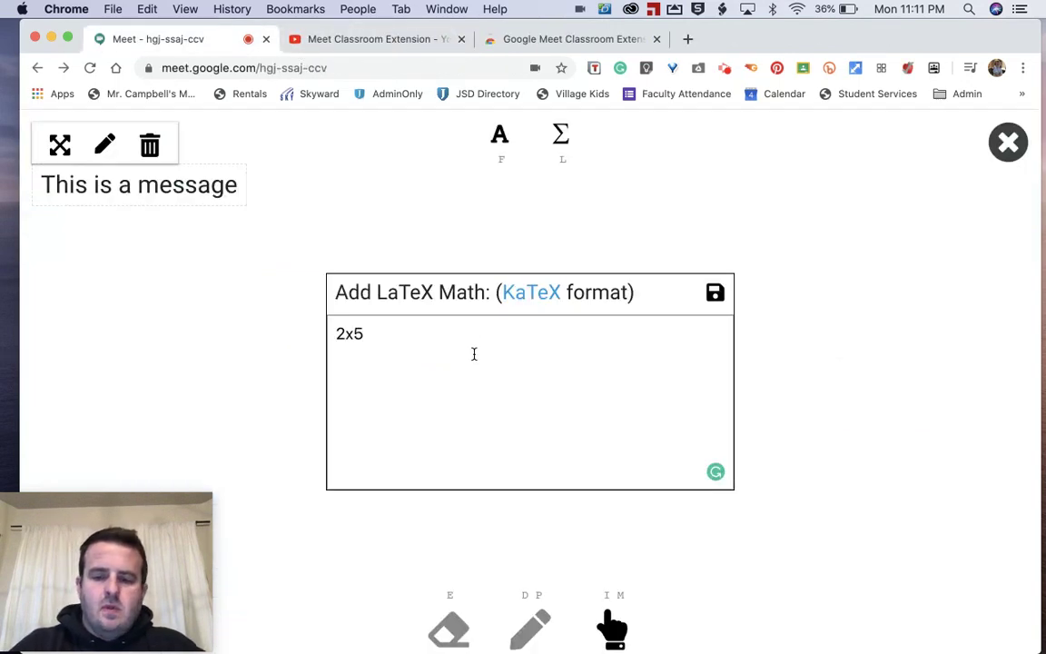
Render '2x5 =' on the board's middle-left and delete the 'This is a message' text
text(=)
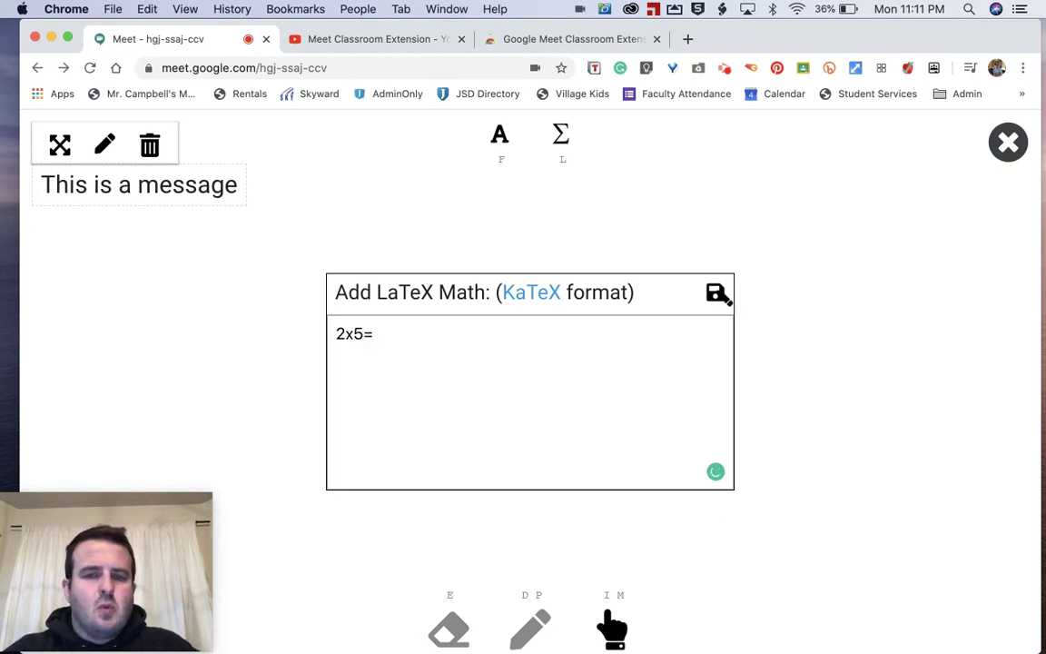
click(714, 292)
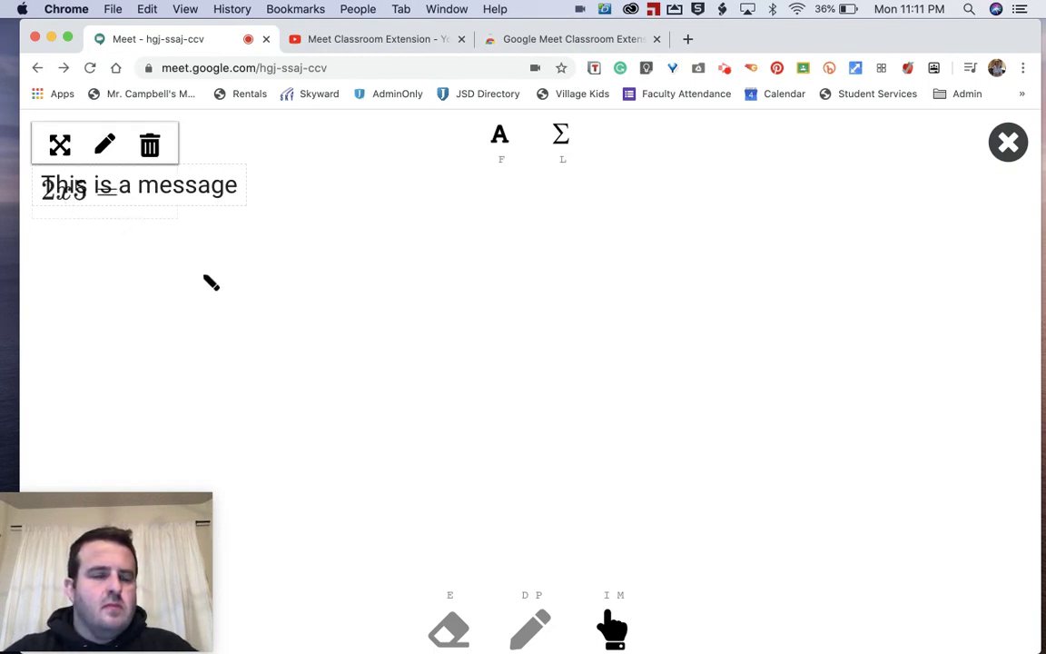
drag(64, 153, 466, 245)
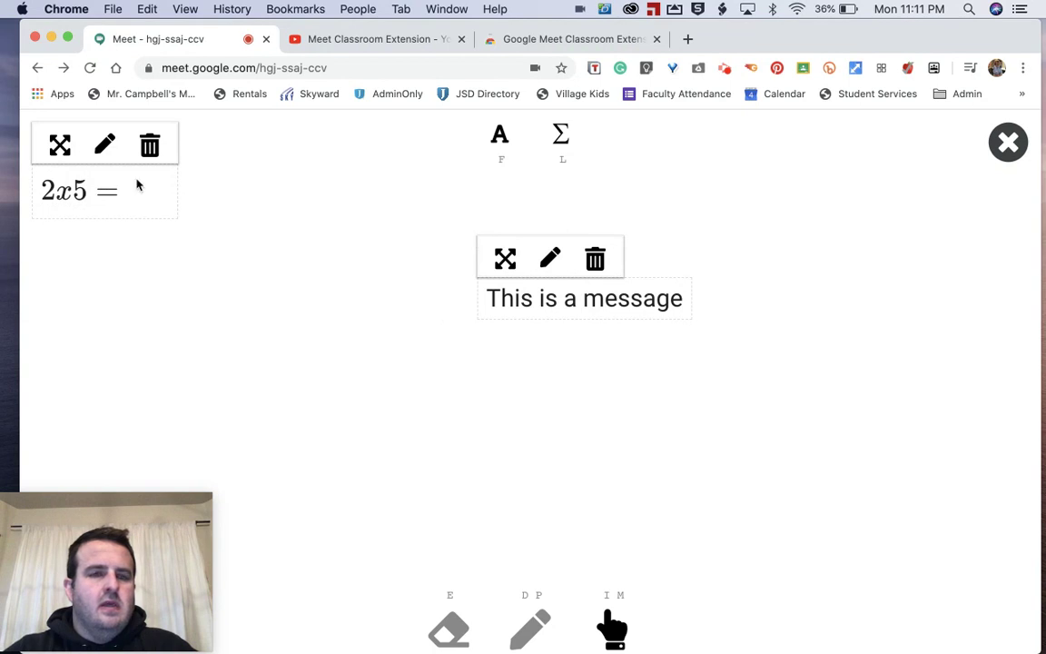
drag(58, 144, 275, 275)
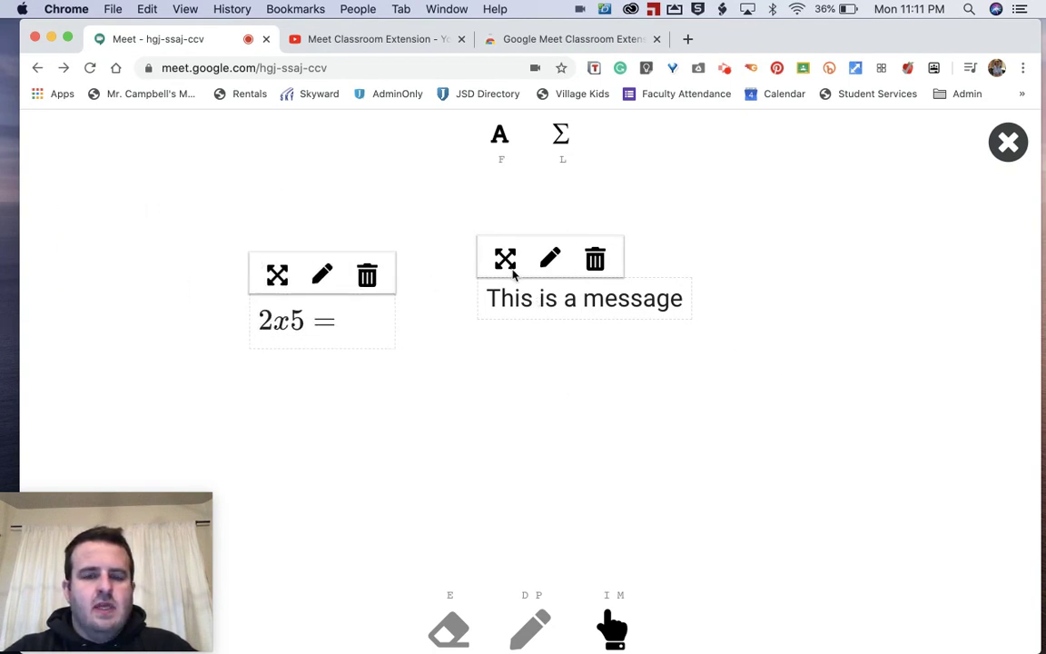
drag(509, 264, 786, 226)
click(897, 242)
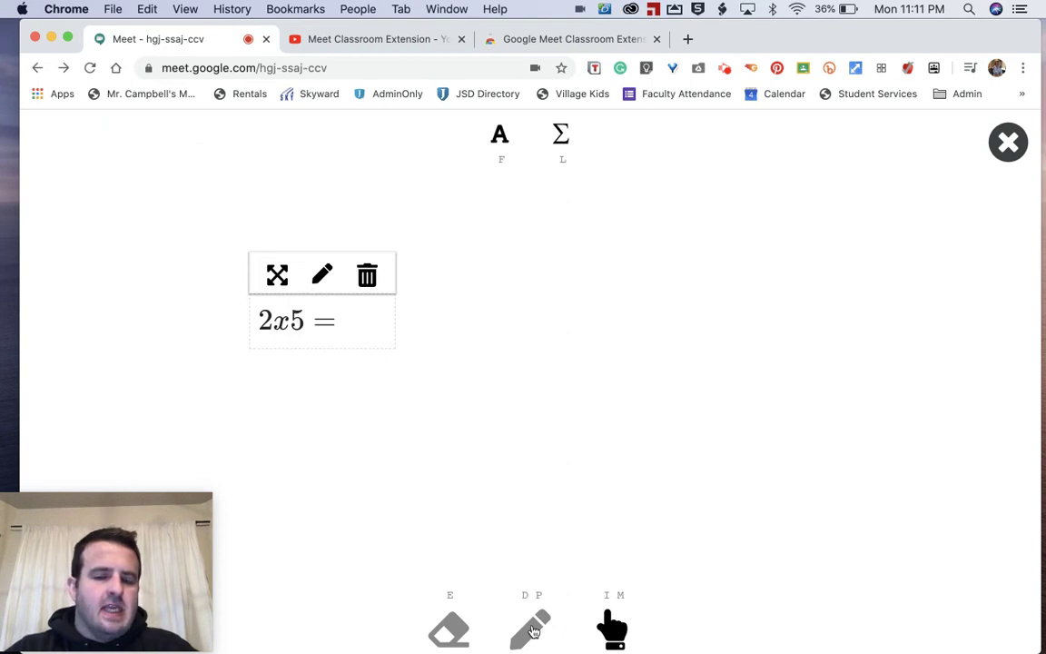
Handwrite '10' with a thinner blue pen right after '2x5 ='
key(p)
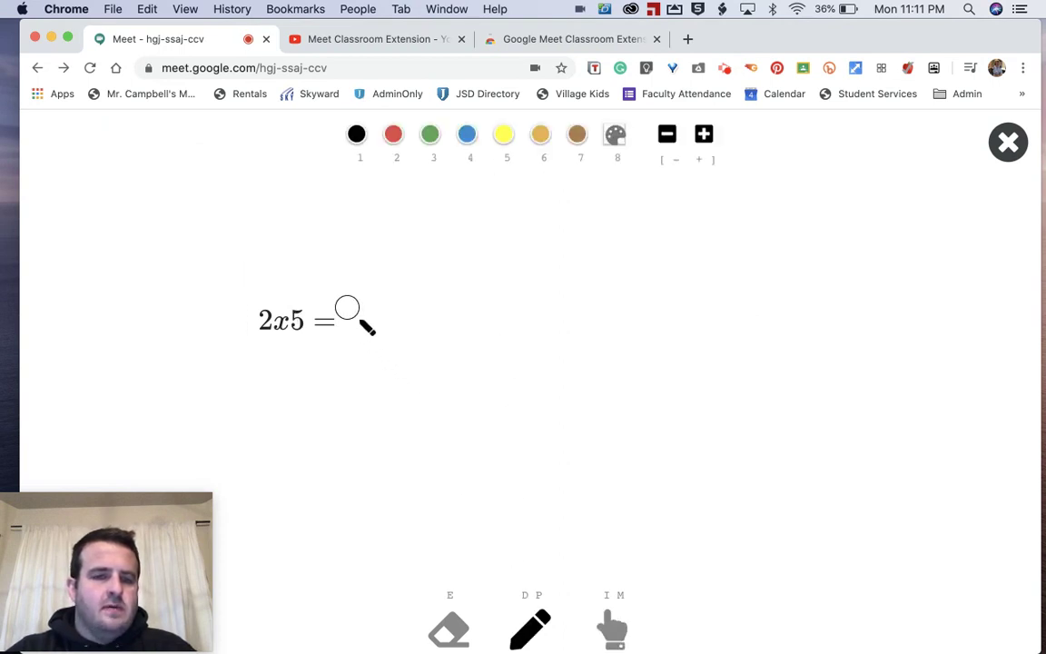
click(675, 133)
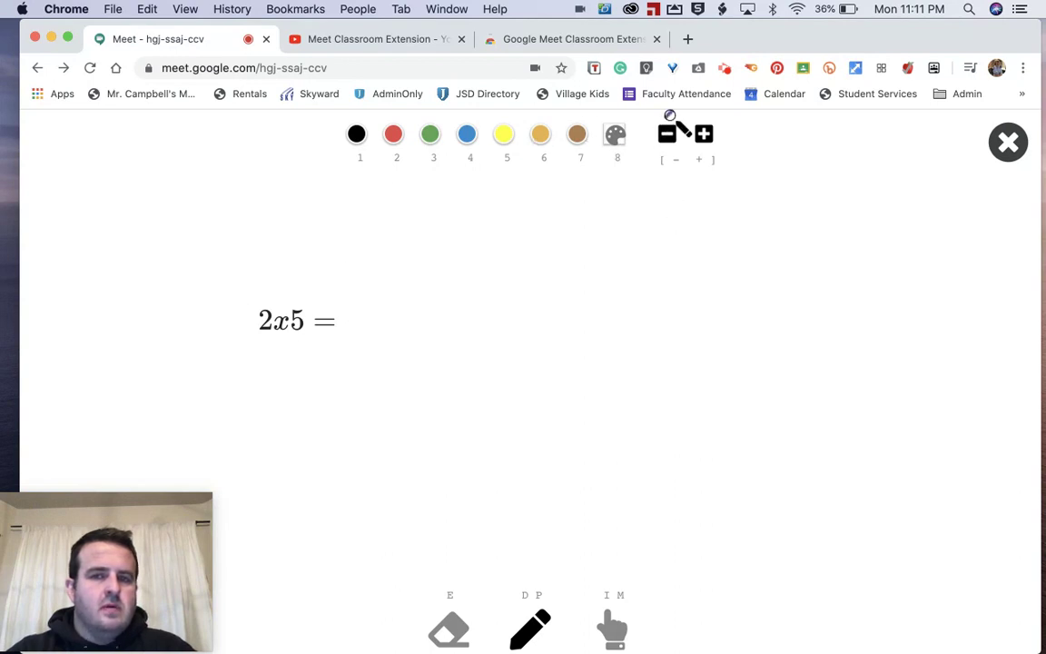
click(464, 140)
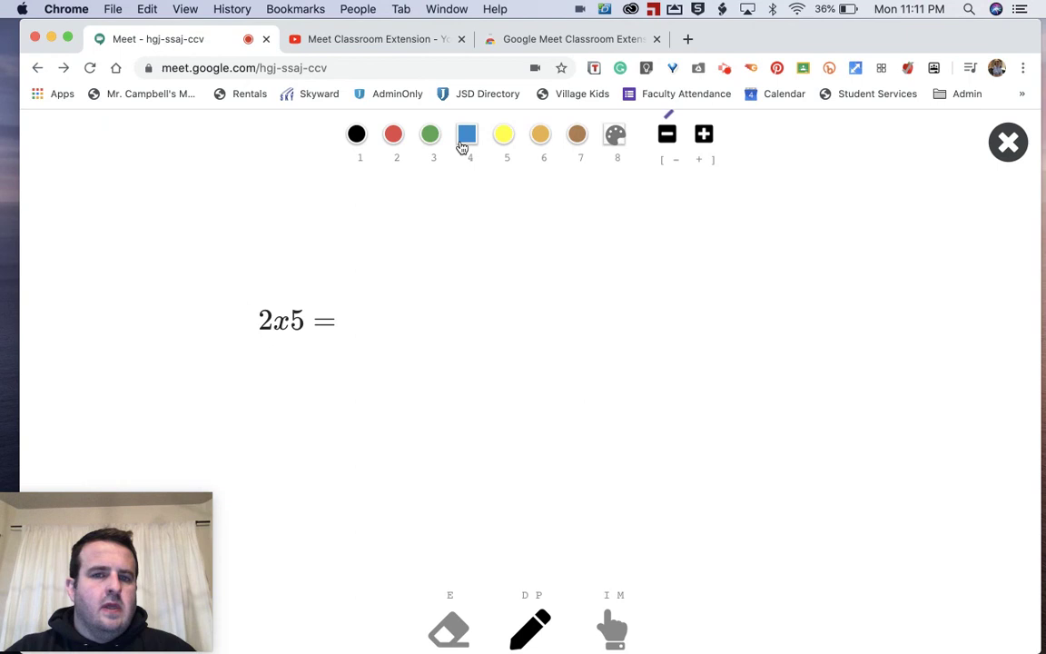
mouse_move(332, 314)
mouse_down()
mouse_move(340, 341)
mouse_move(382, 311)
mouse_move(357, 309)
mouse_up()
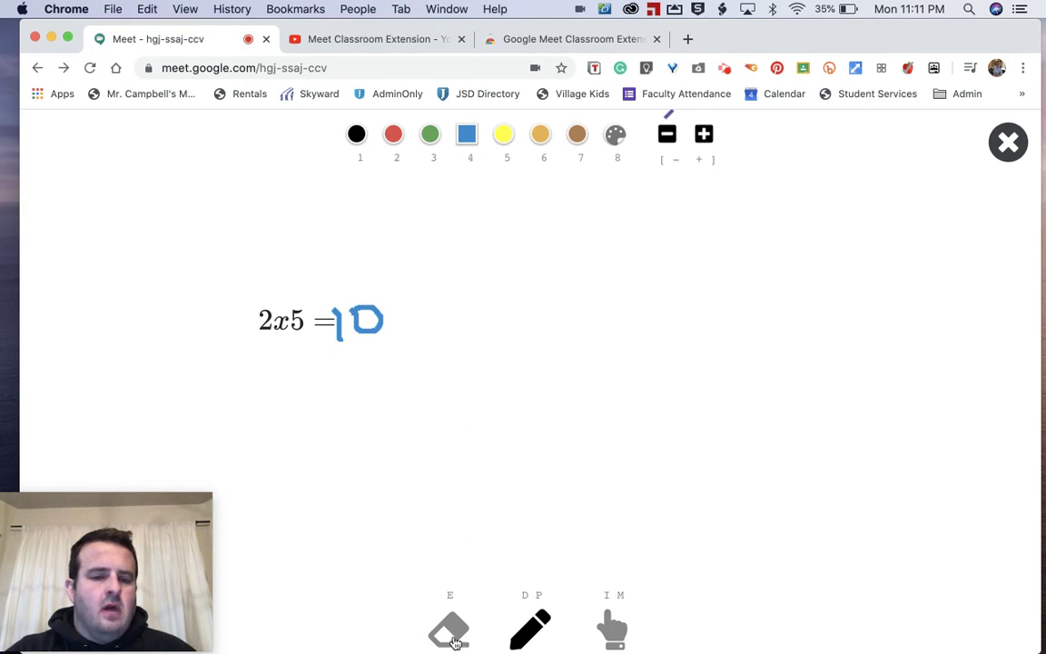
click(618, 638)
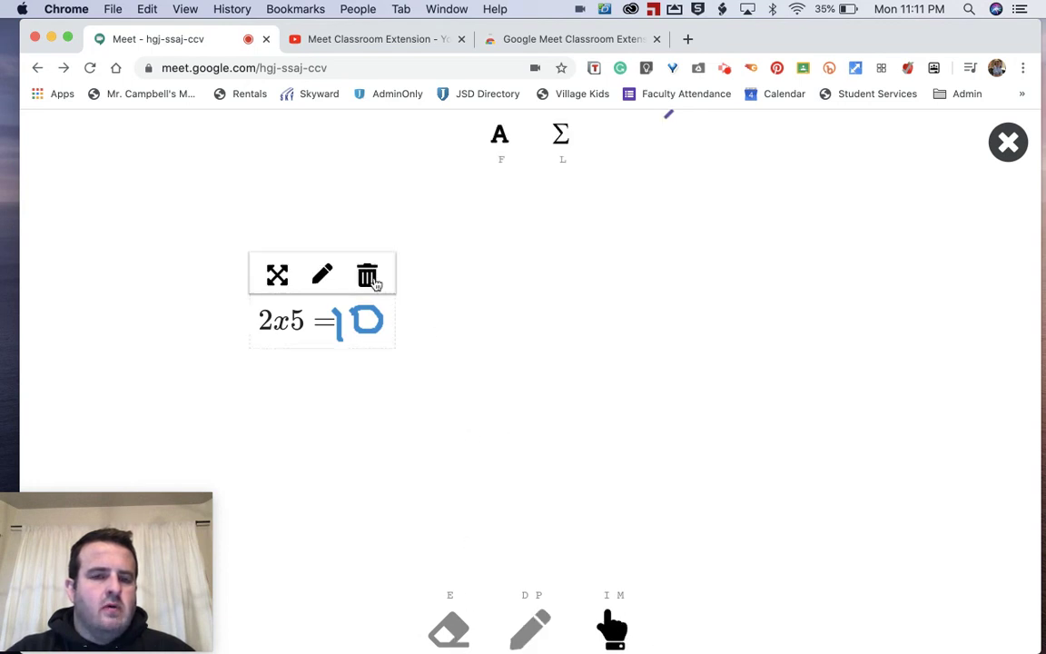
Delete the rendered '2x5 =' equation, then wipe the blue '10' using the eraser's clear-all
click(367, 276)
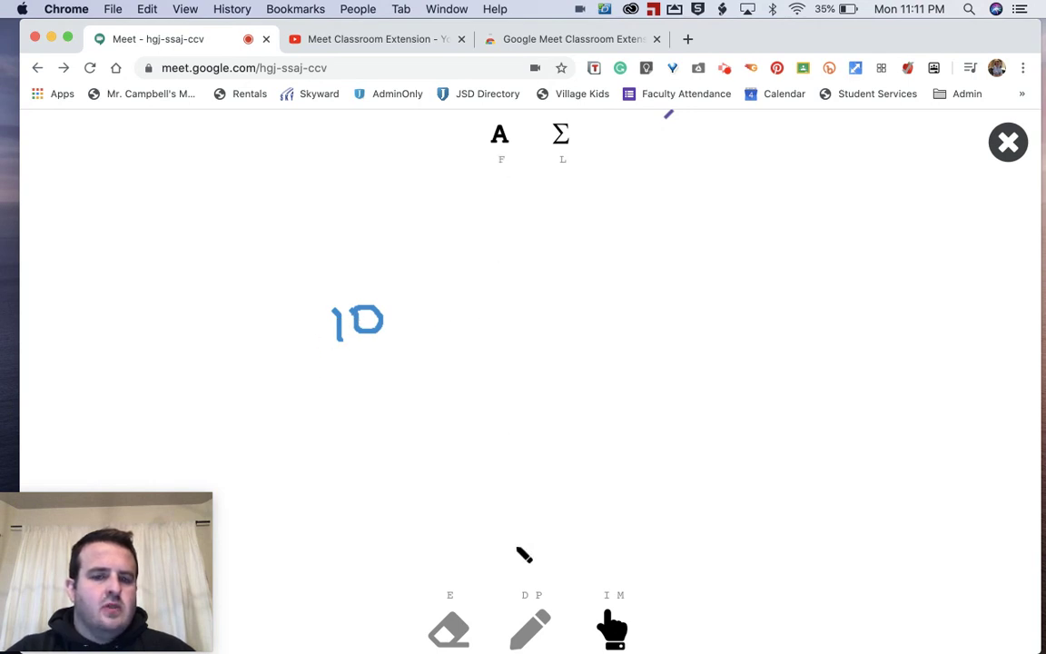
key(p)
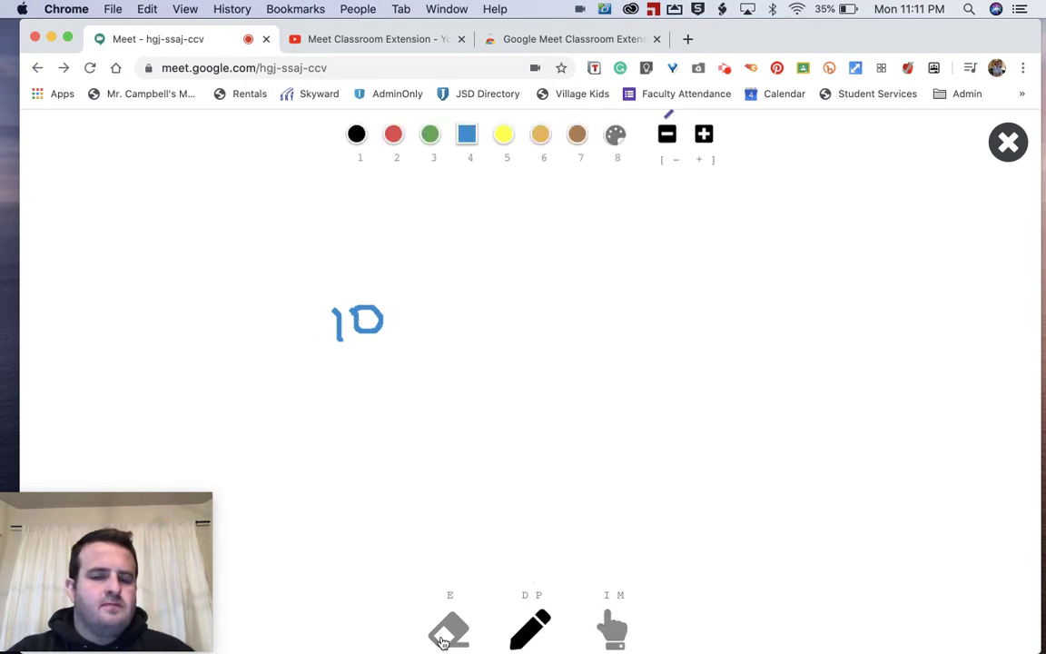
key(e)
click(578, 136)
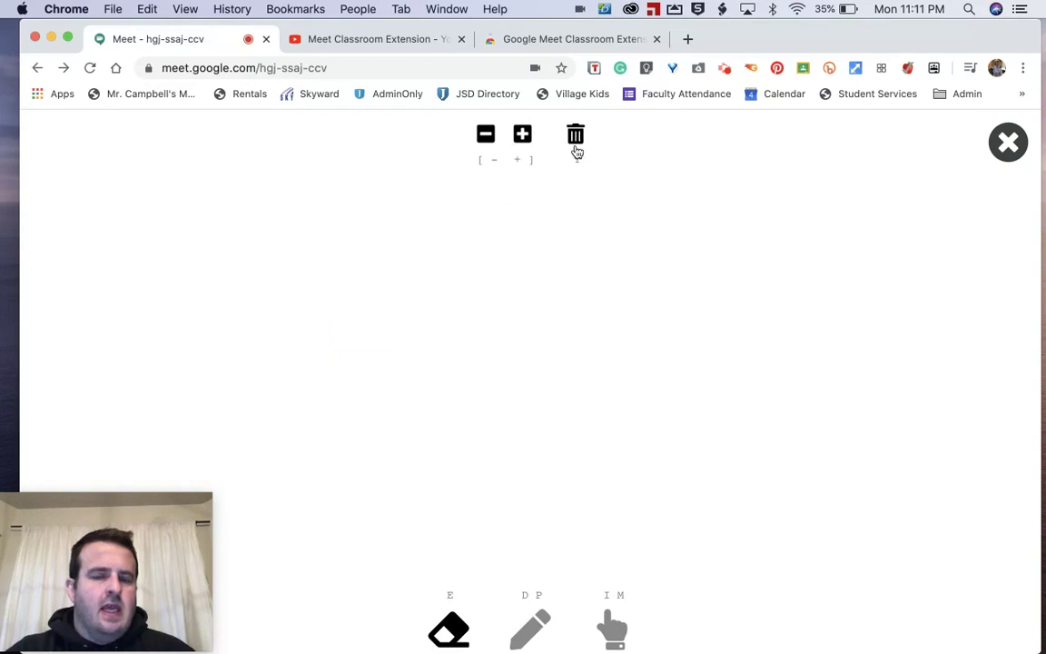